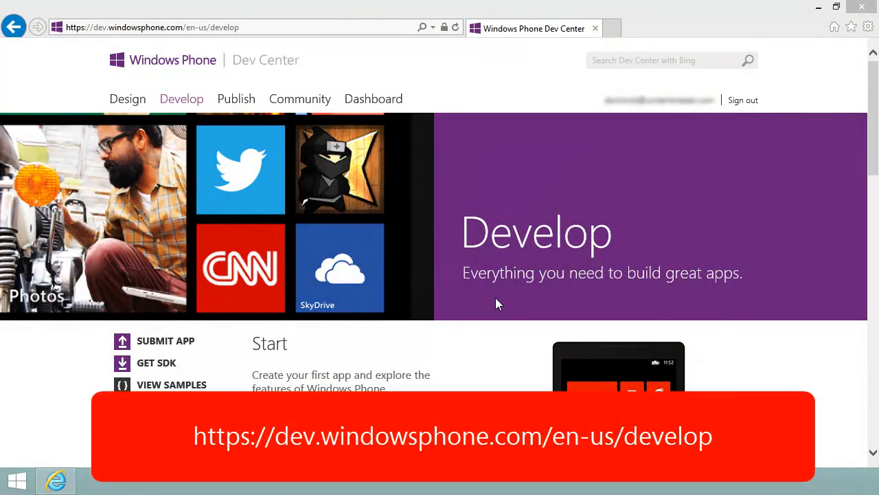
Open the Testing apps documentation from the Windows Phone Dev Center Develop page
{"action": "scroll", "coordinate": [498, 303], "scroll_direction": "down", "scroll_amount": 3}
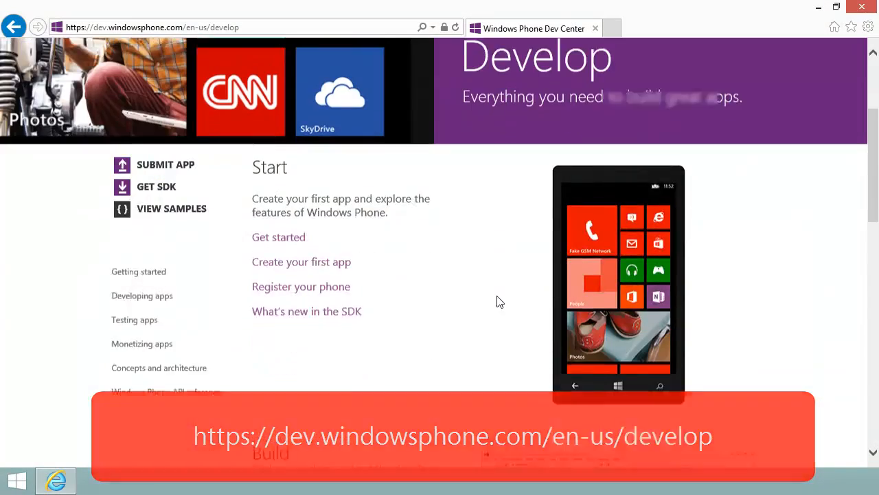
{"action": "scroll", "coordinate": [499, 302], "scroll_direction": "down", "scroll_amount": 1}
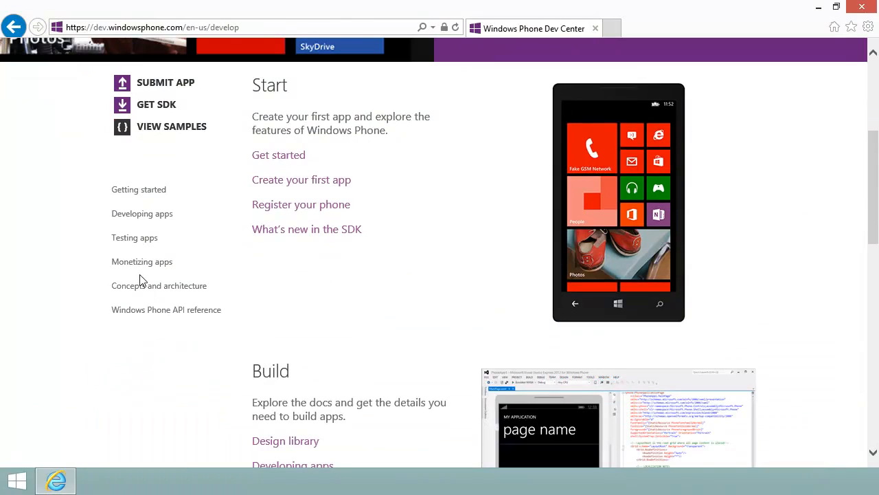
{"action": "left_click", "coordinate": [136, 238]}
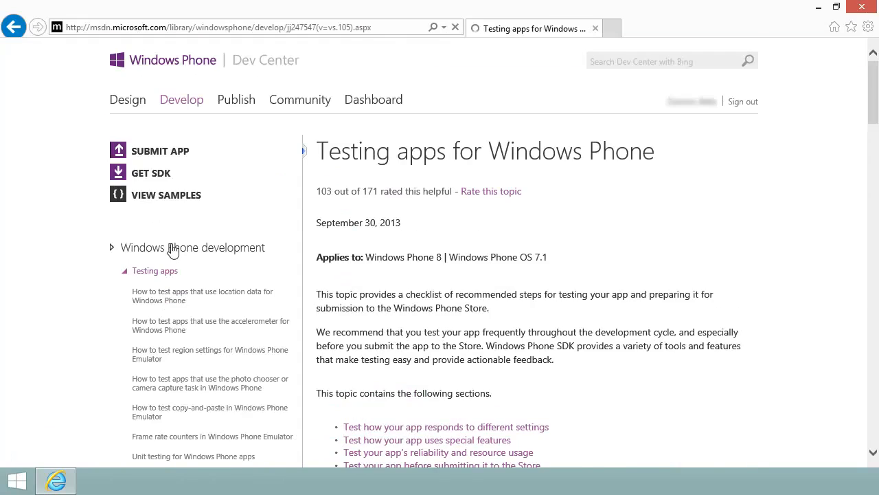
Open the App certification requirements for Windows Phone page within the testing documentation
{"action": "scroll", "coordinate": [173, 250], "scroll_direction": "down", "scroll_amount": 3}
{"action": "left_click", "coordinate": [199, 340]}
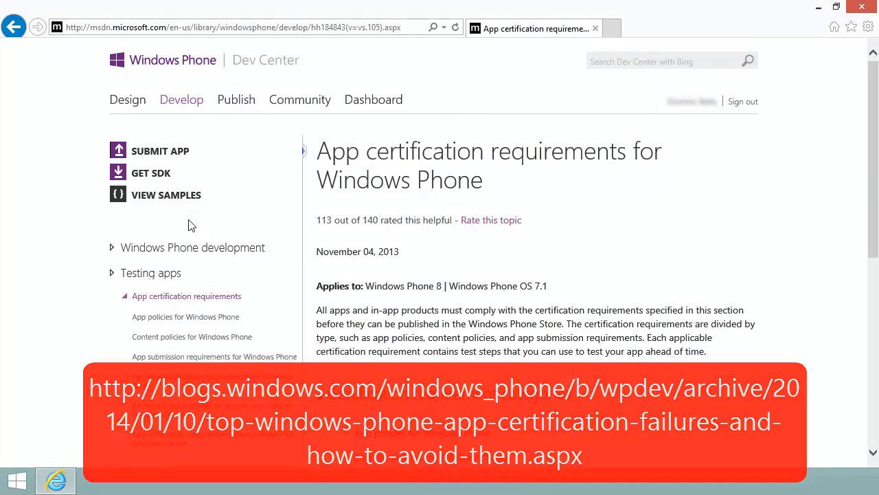
{"action": "left_click", "coordinate": [145, 275]}
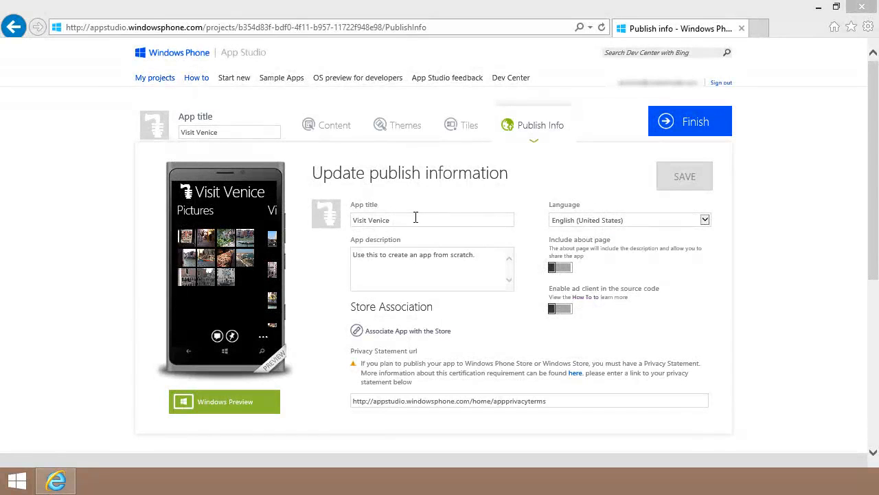
Replace the app description with "/if you're planning to visit Venice..." and keep English (United States) as the language
{"action": "left_click", "coordinate": [415, 218]}
{"action": "left_click", "coordinate": [477, 254]}
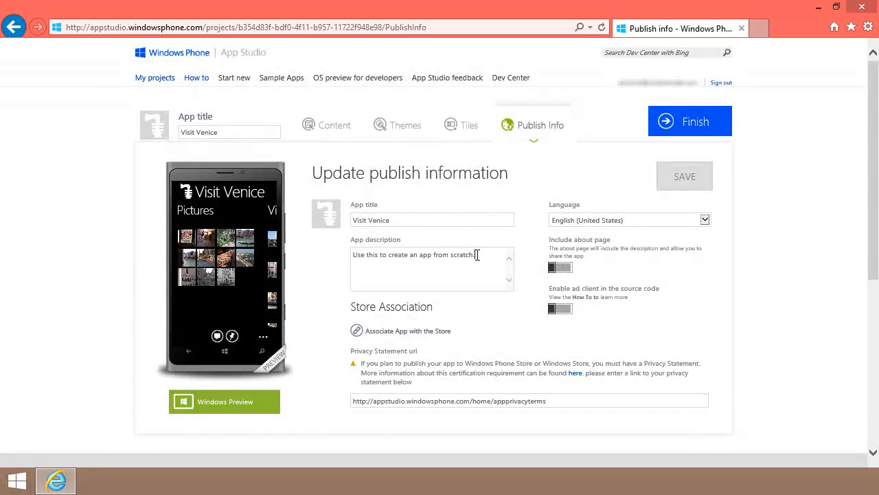
{"action": "key", "text": "ctrl+a"}
{"action": "type", "text": "/if you're planning to vis"}
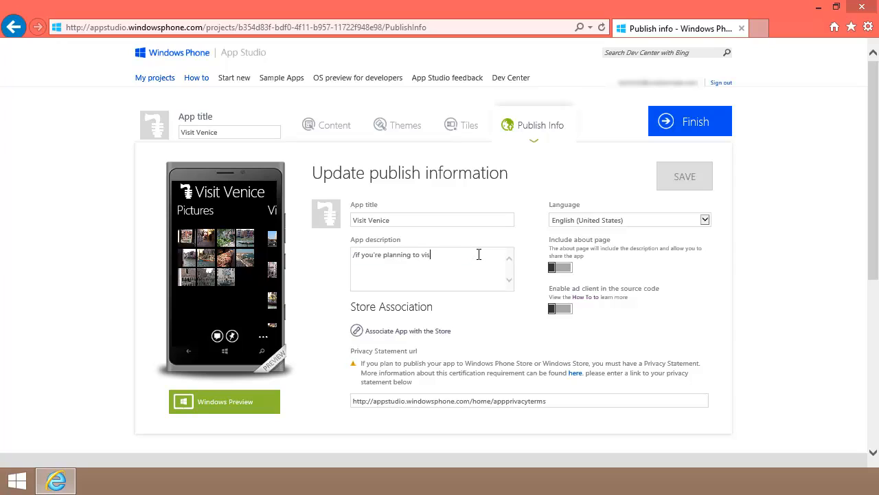
{"action": "type", "text": "it Venice..."}
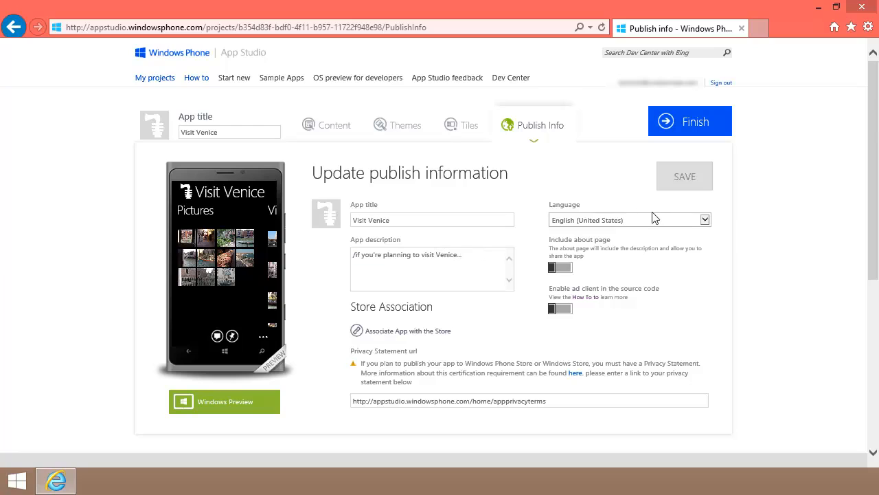
{"action": "left_click", "coordinate": [705, 220]}
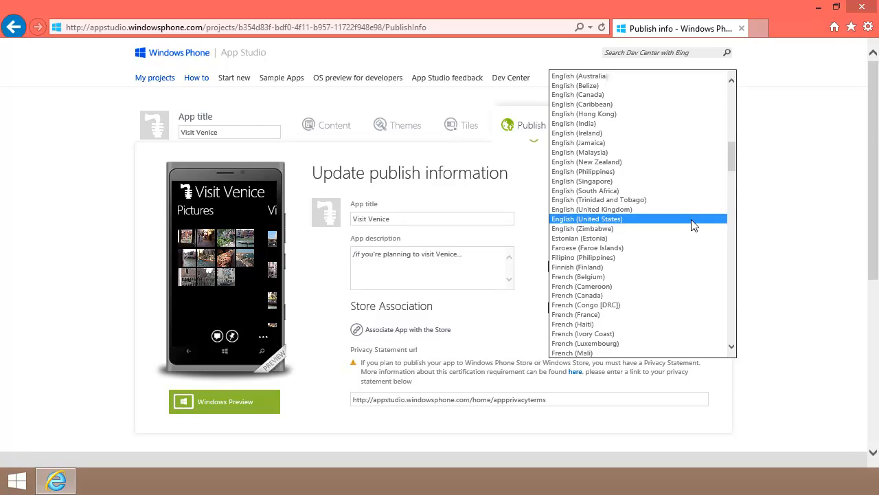
{"action": "left_click", "coordinate": [691, 223]}
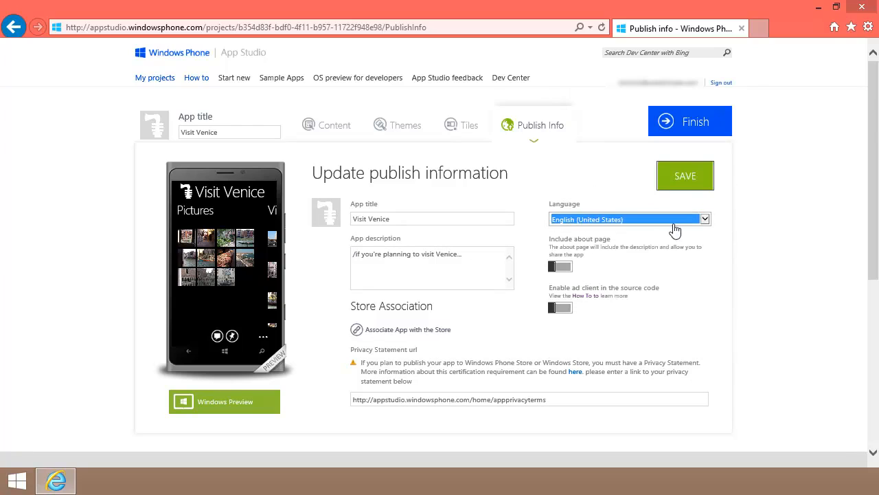
Toggle the Include about page and ad client switches, then save the publish information
{"action": "left_click", "coordinate": [563, 272]}
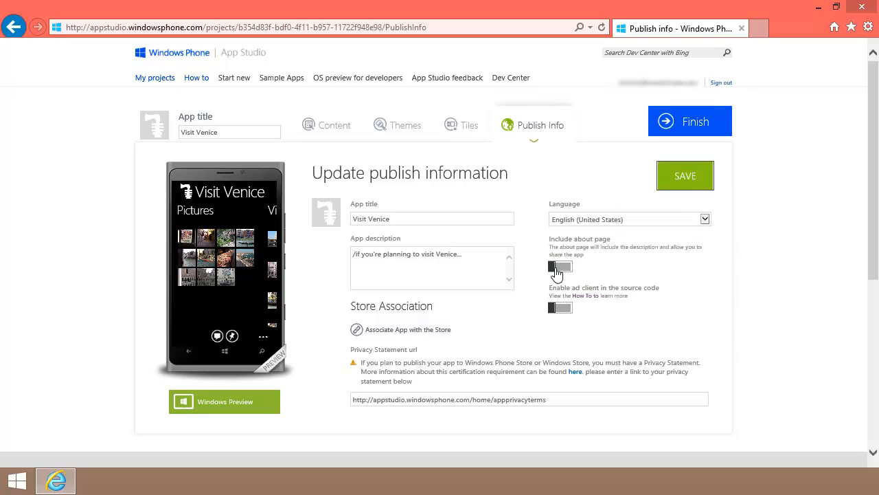
{"action": "left_click", "coordinate": [567, 309]}
{"action": "left_click", "coordinate": [568, 309]}
{"action": "left_click", "coordinate": [670, 180]}
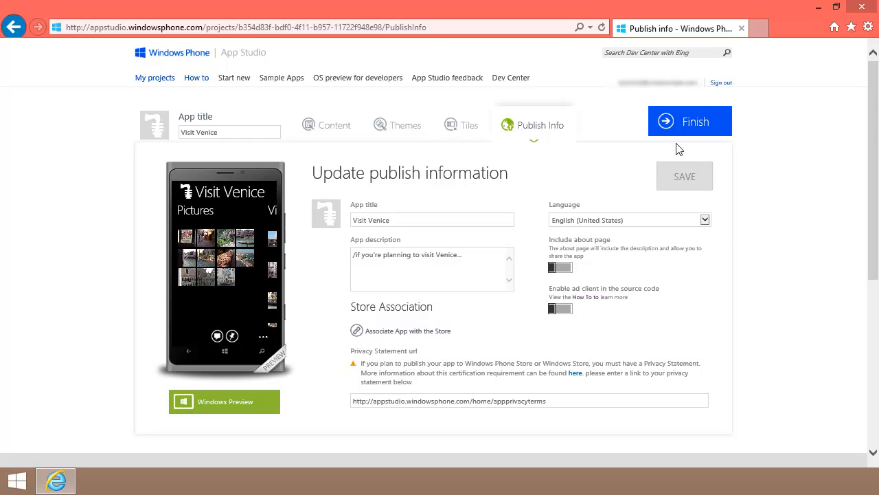
Finish the project and generate the app for Windows Phone 8
{"action": "left_click", "coordinate": [687, 125]}
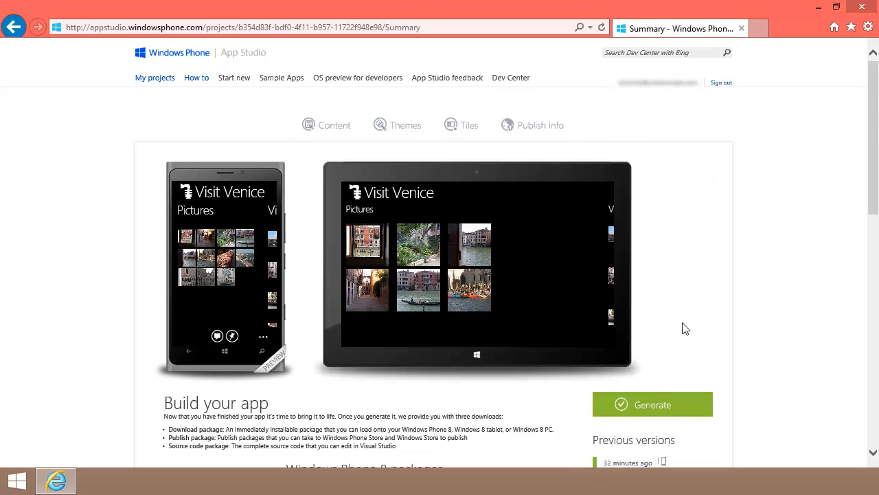
{"action": "left_click", "coordinate": [646, 405]}
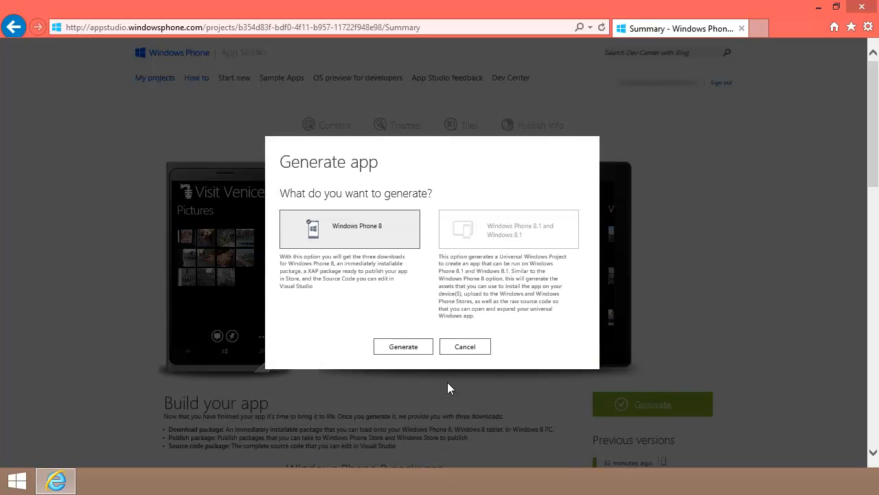
{"action": "left_click", "coordinate": [402, 347]}
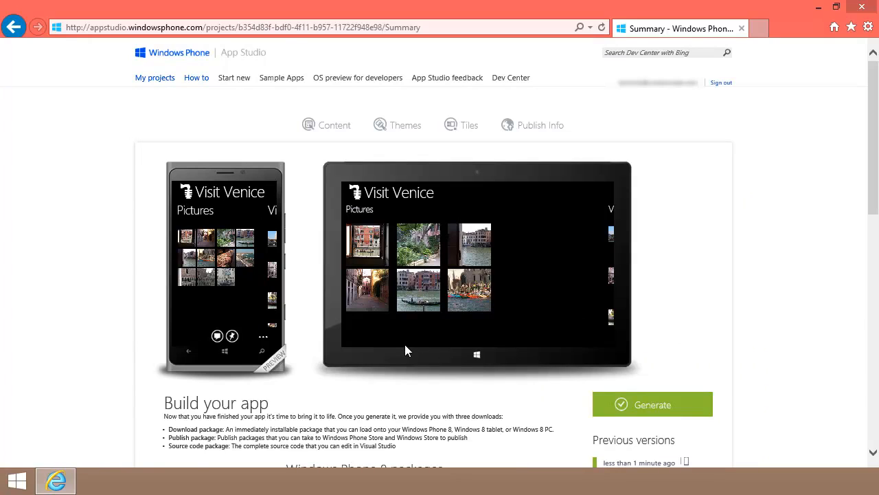
Download the Windows Phone 8 publish package, saving AppStudio_Release_AnyCPU.xap into D:\VisitVeniceApp
{"action": "scroll", "coordinate": [405, 351], "scroll_direction": "down", "scroll_amount": 6}
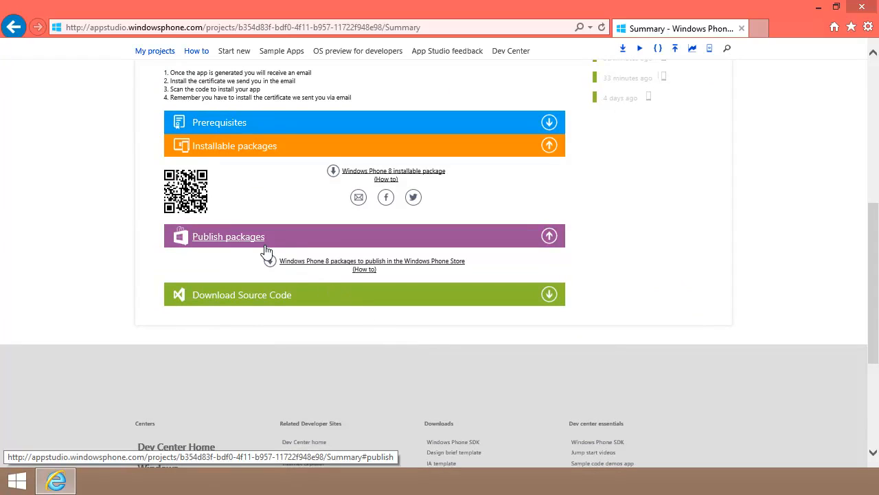
{"action": "left_click", "coordinate": [292, 265]}
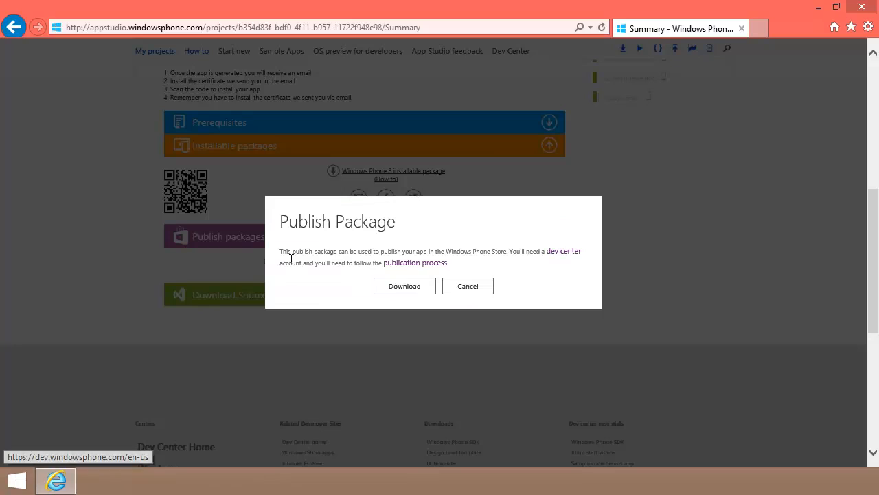
{"action": "left_click", "coordinate": [401, 287]}
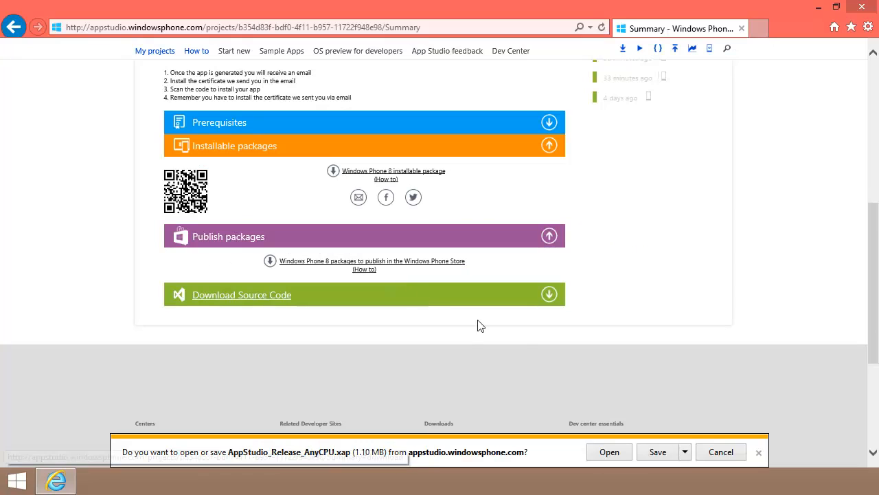
{"action": "left_click", "coordinate": [685, 451]}
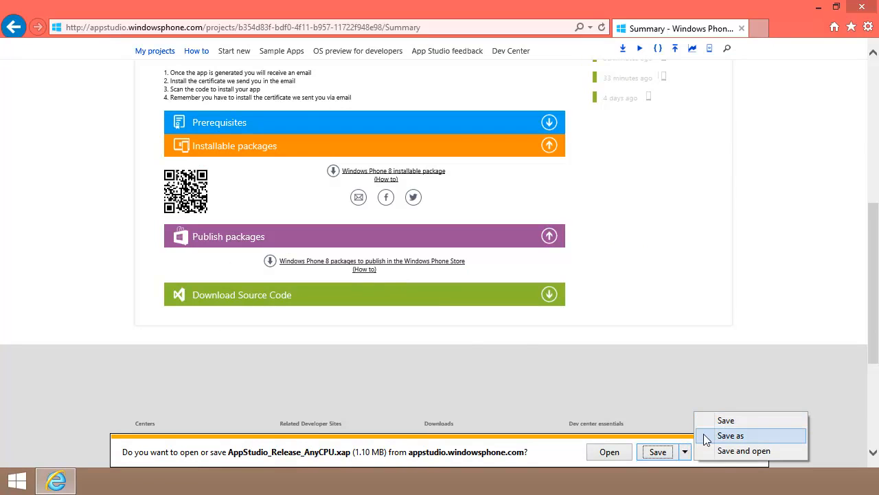
{"action": "left_click", "coordinate": [730, 436]}
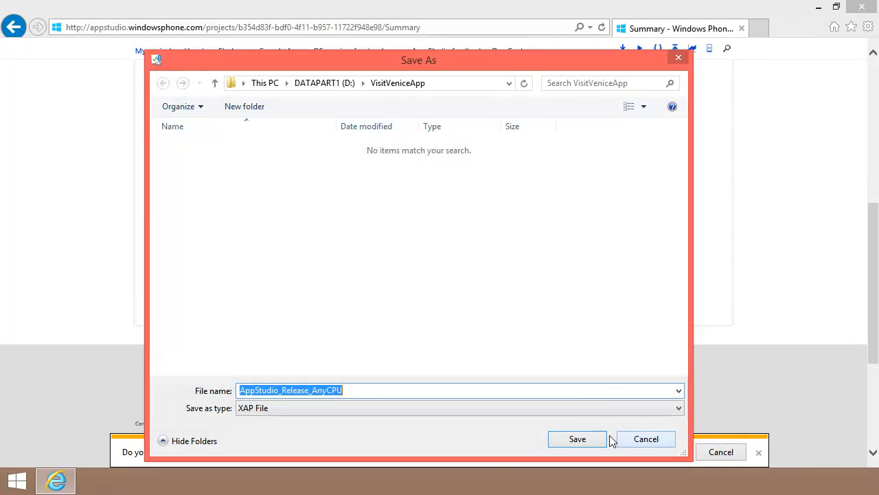
{"action": "left_click", "coordinate": [577, 439]}
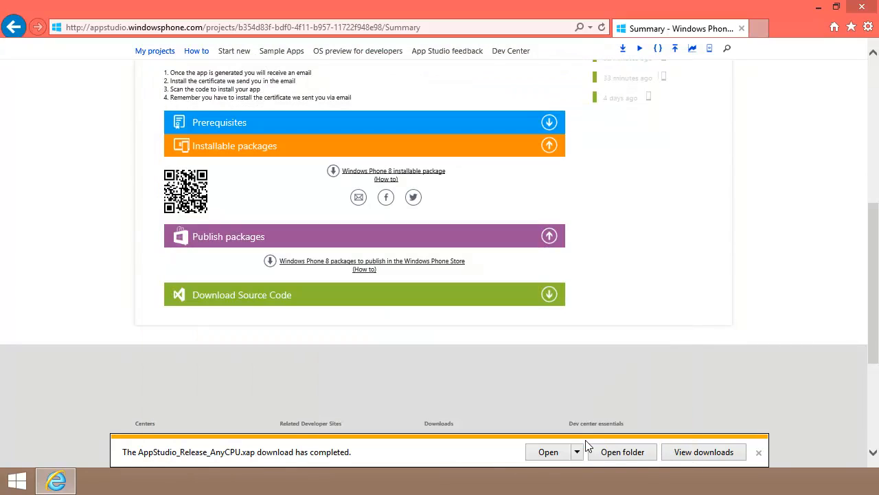
{"action": "left_click", "coordinate": [758, 452]}
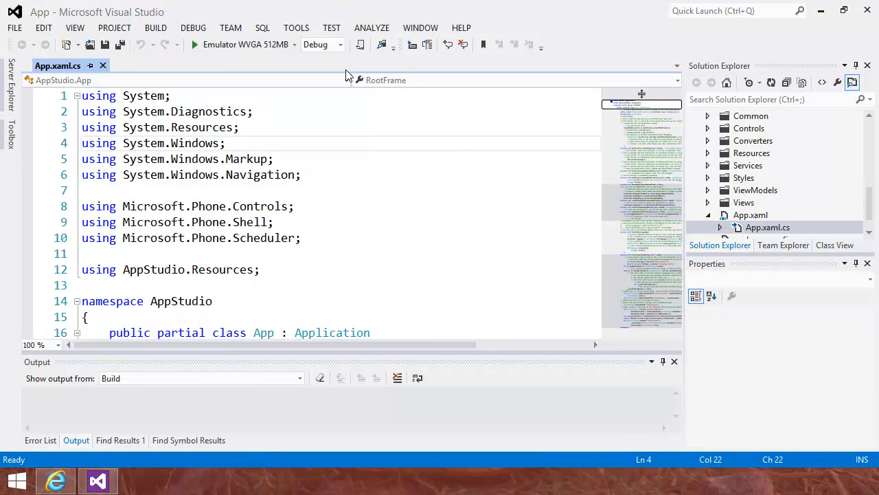
Switch the solution configuration to Release and build the solution
{"action": "left_click", "coordinate": [340, 45]}
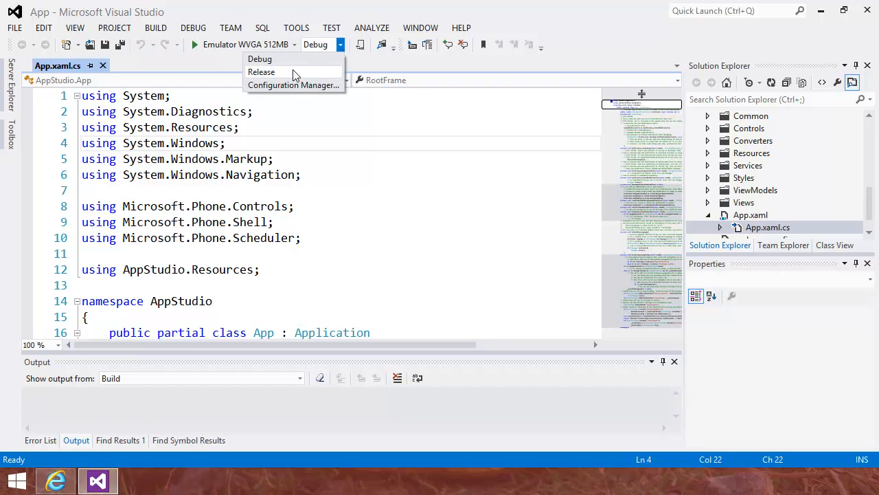
{"action": "left_click", "coordinate": [294, 72]}
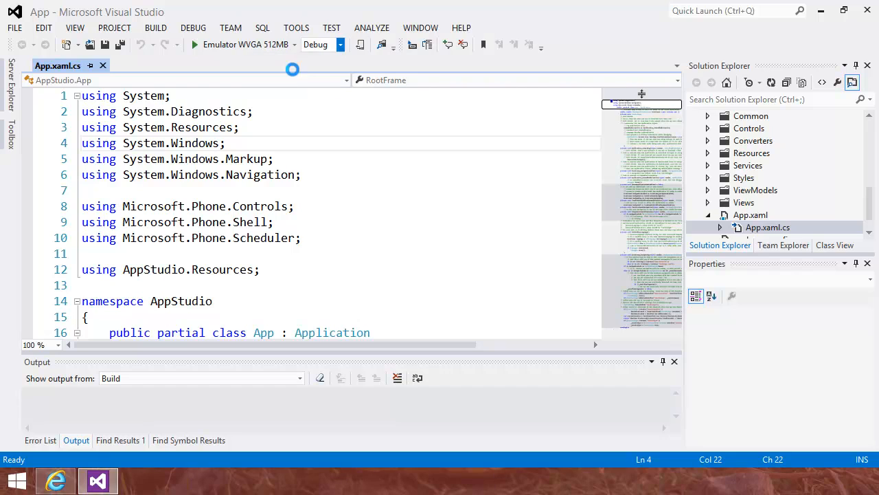
{"action": "left_click", "coordinate": [155, 28]}
{"action": "left_click", "coordinate": [50, 44]}
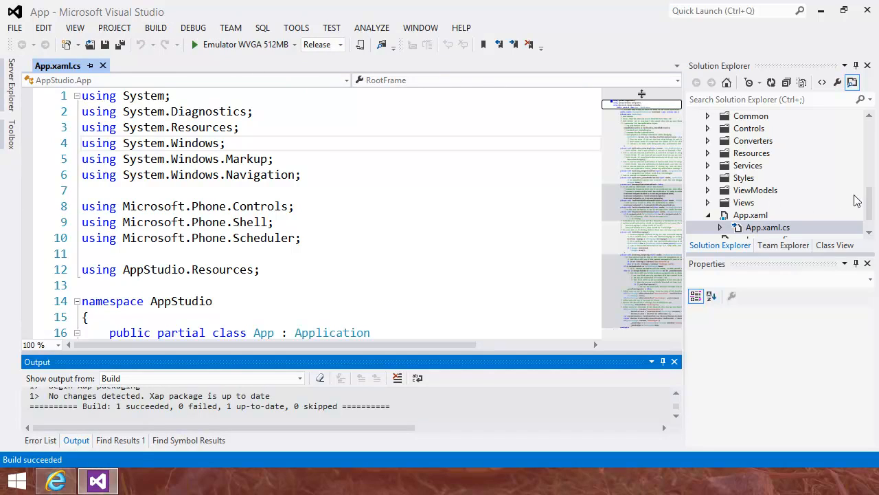
Open the solution folder and locate AppStudio_Release_AnyCPU.xap inside AppStudio.UI\Bin\Release
{"action": "left_click_drag", "start_coordinate": [870, 198], "coordinate": [872, 122]}
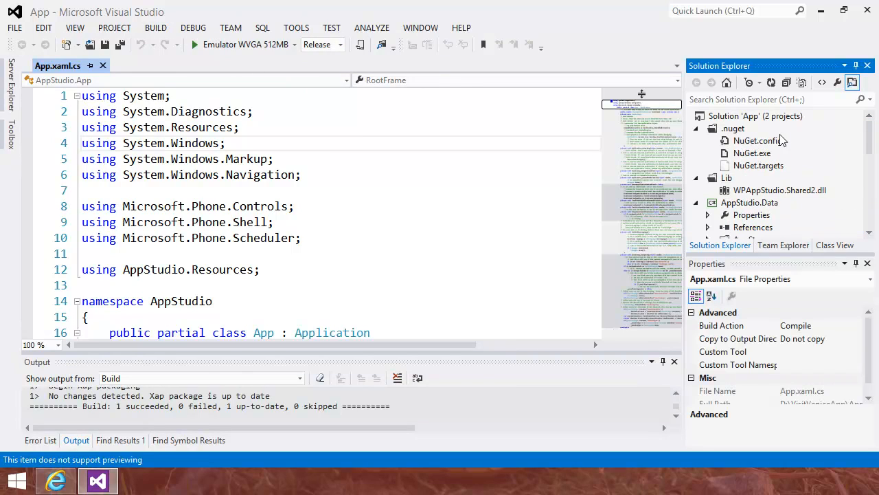
{"action": "right_click", "coordinate": [759, 121]}
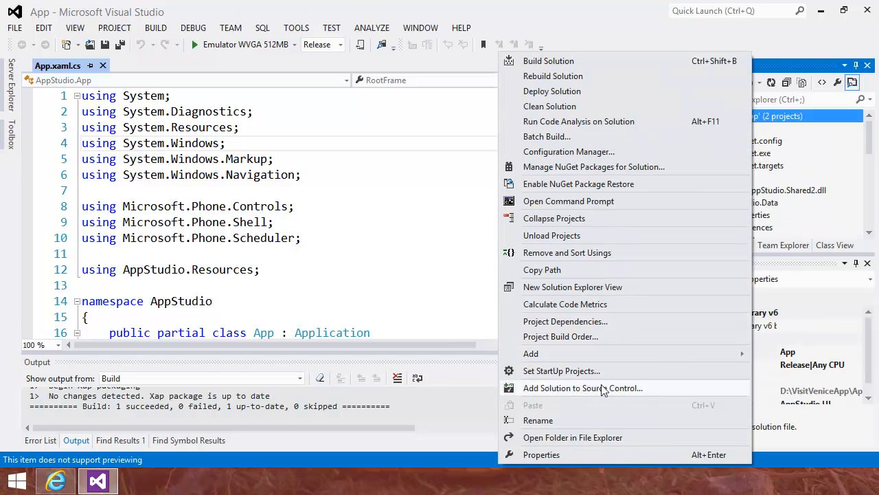
{"action": "left_click", "coordinate": [590, 437]}
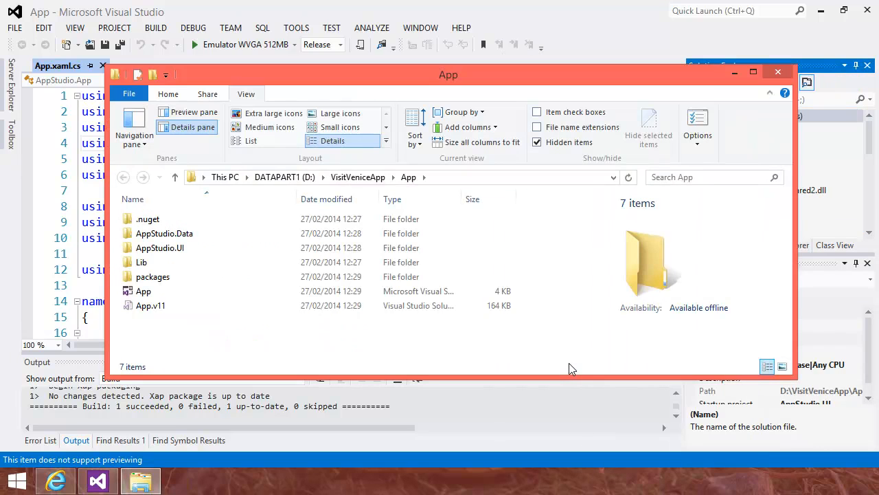
{"action": "double_click", "coordinate": [160, 251]}
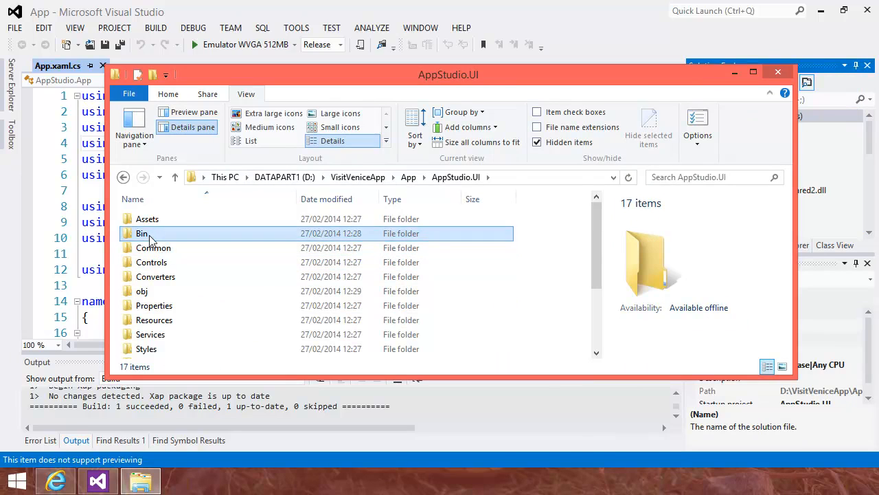
{"action": "double_click", "coordinate": [152, 239]}
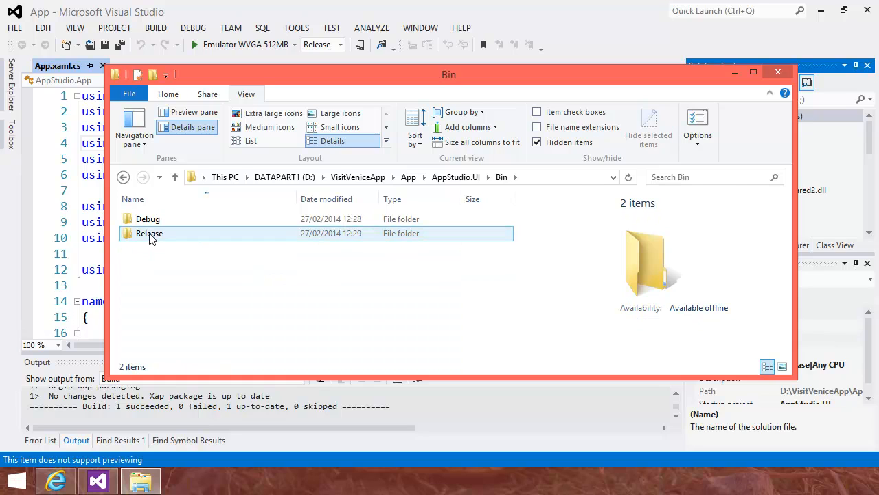
{"action": "double_click", "coordinate": [150, 234]}
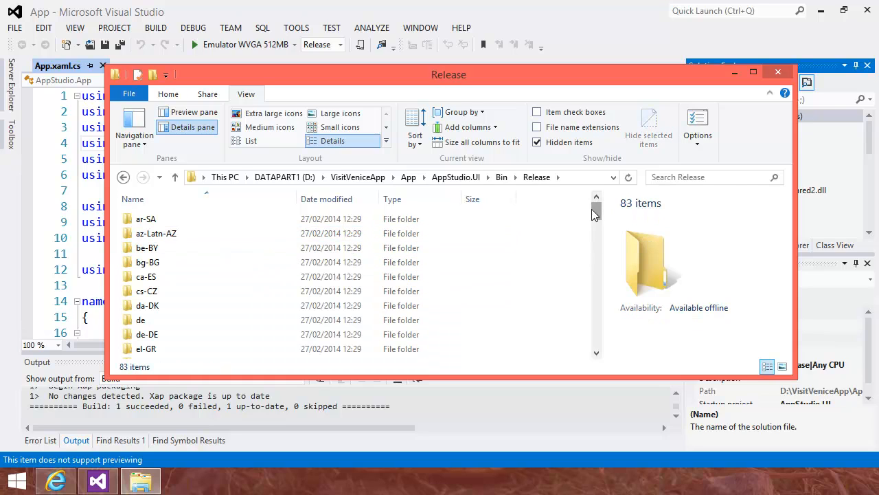
{"action": "left_click_drag", "start_coordinate": [594, 207], "coordinate": [588, 316]}
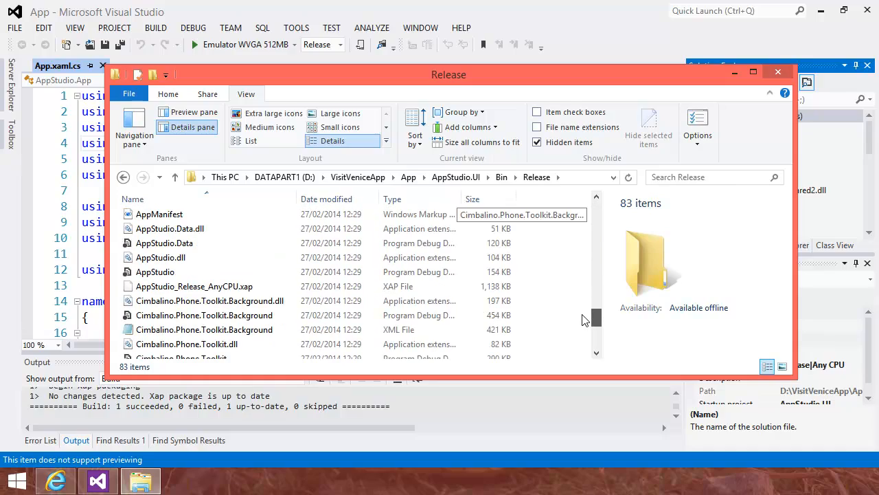
{"action": "left_click", "coordinate": [182, 290]}
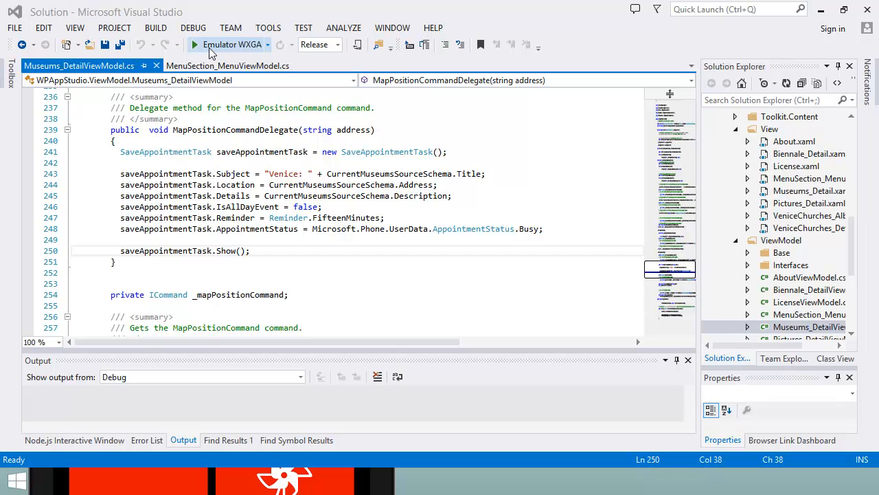
Run the app on the Emulator WXGA and bring the emulator window forward
{"action": "left_click", "coordinate": [210, 51]}
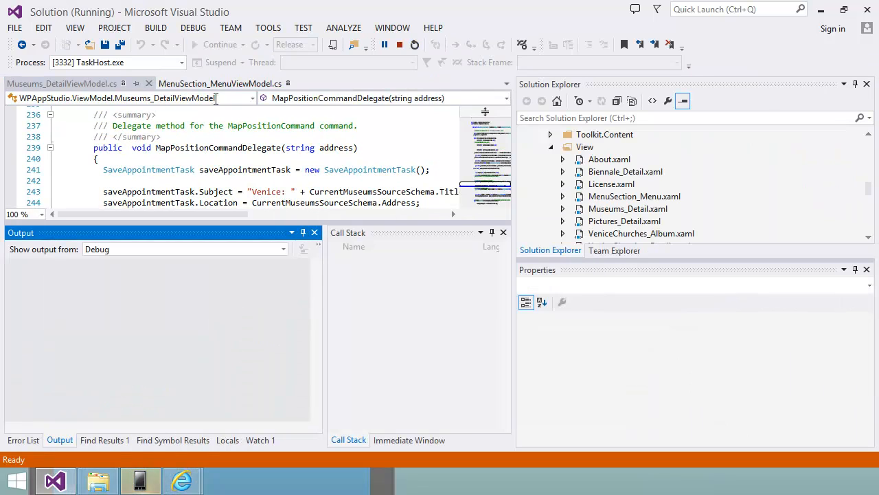
{"action": "left_click", "coordinate": [139, 483]}
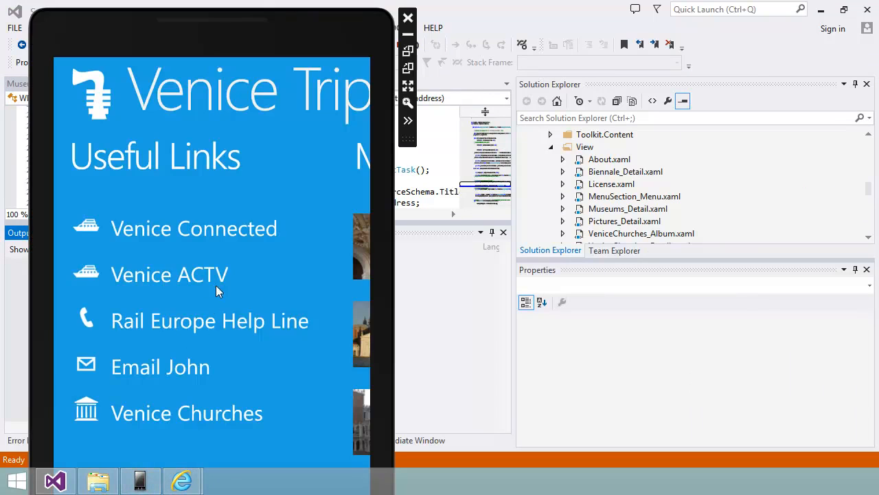
Swipe the emulator app to the Museums panel and capture it with the emulator's Screenshot tool
{"action": "left_click_drag", "start_coordinate": [285, 196], "coordinate": [125, 193]}
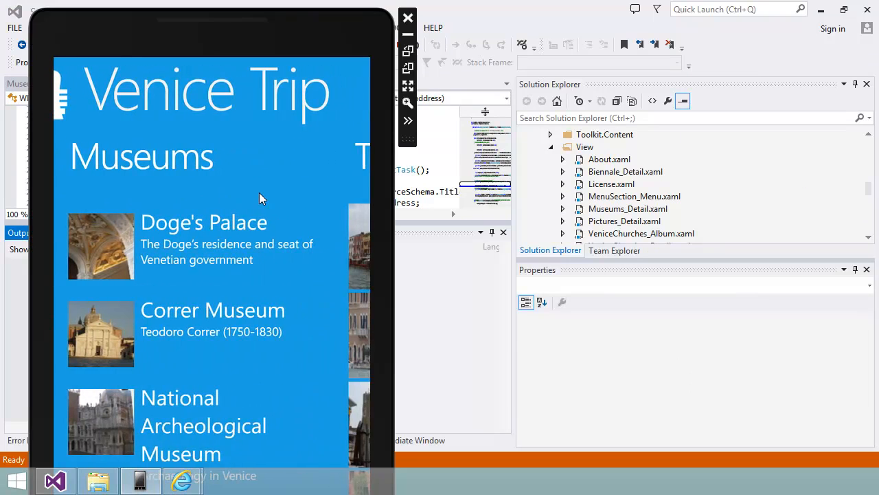
{"action": "left_click", "coordinate": [407, 121]}
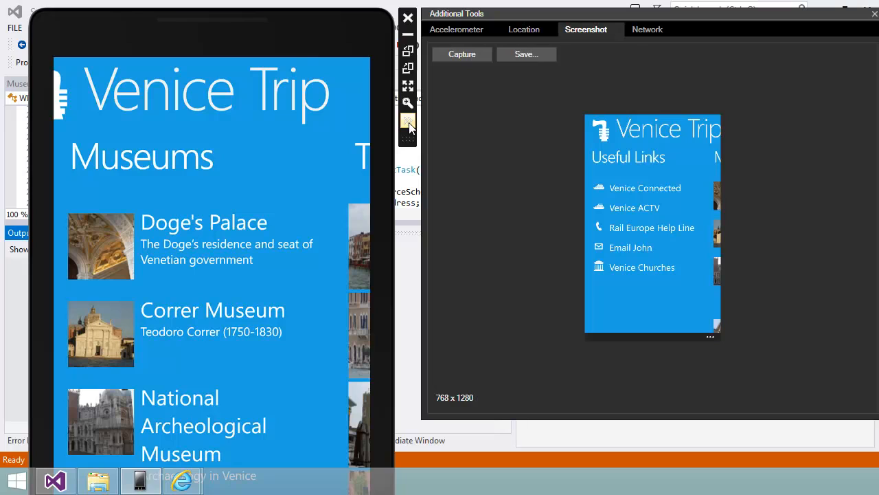
{"action": "left_click", "coordinate": [457, 53]}
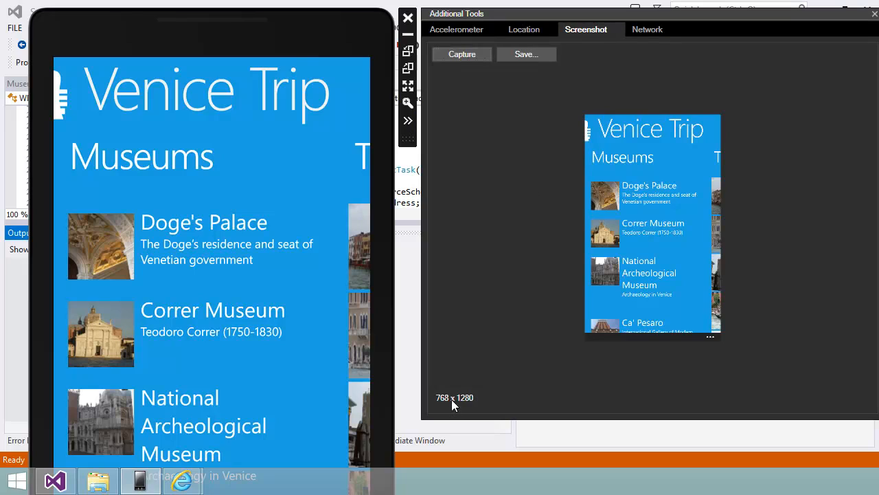
Save the captured screenshot as shot2 in D:\MyXapFiles
{"action": "left_click", "coordinate": [525, 55]}
{"action": "left_click", "coordinate": [363, 116]}
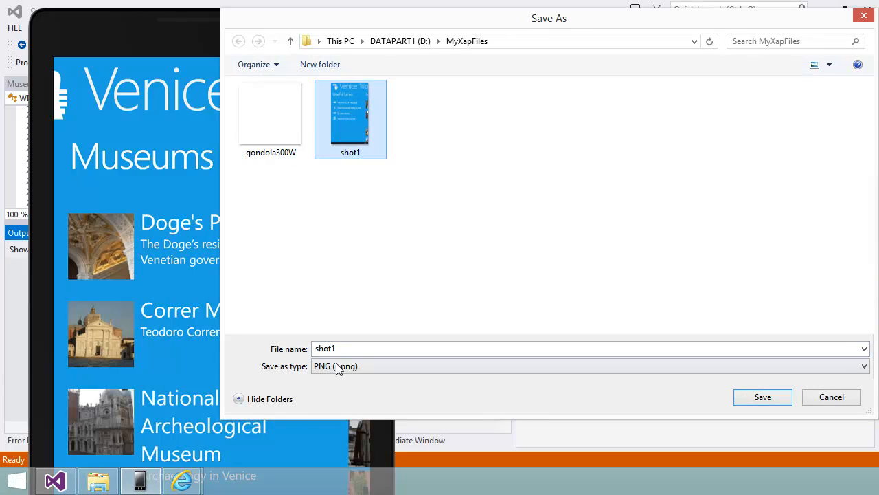
{"action": "left_click", "coordinate": [352, 349]}
{"action": "left_click", "coordinate": [353, 349]}
{"action": "key", "text": "BackSpace"}
{"action": "type", "text": "2"}
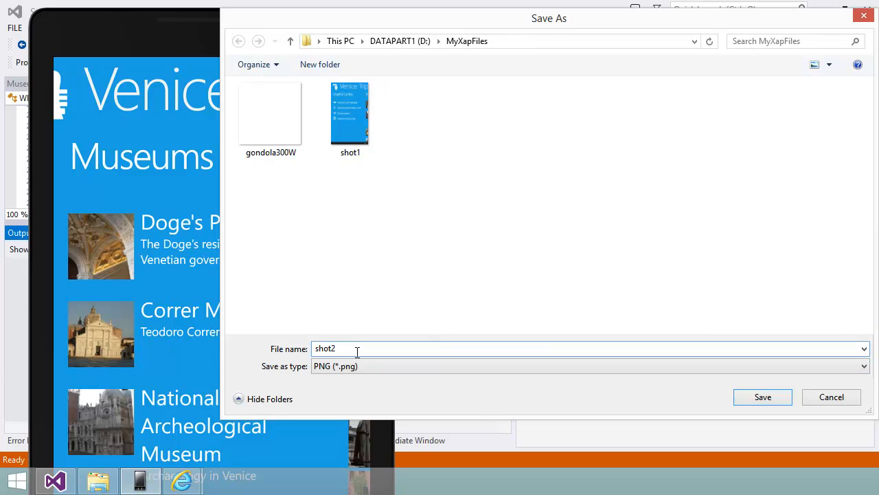
{"action": "left_click", "coordinate": [752, 399]}
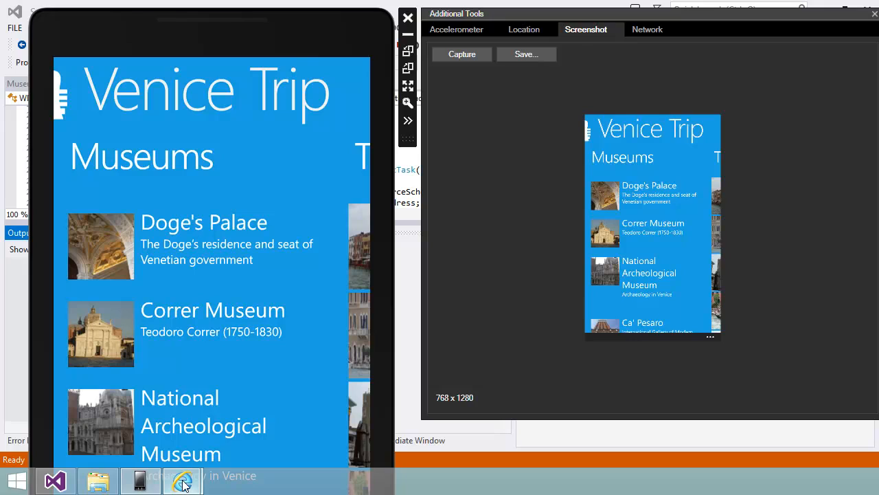
Open the Windows Phone Developer Blog post on submitting 7.5 apps and switch to the multi-resolution apps page
{"action": "mouse_move", "coordinate": [182, 480]}
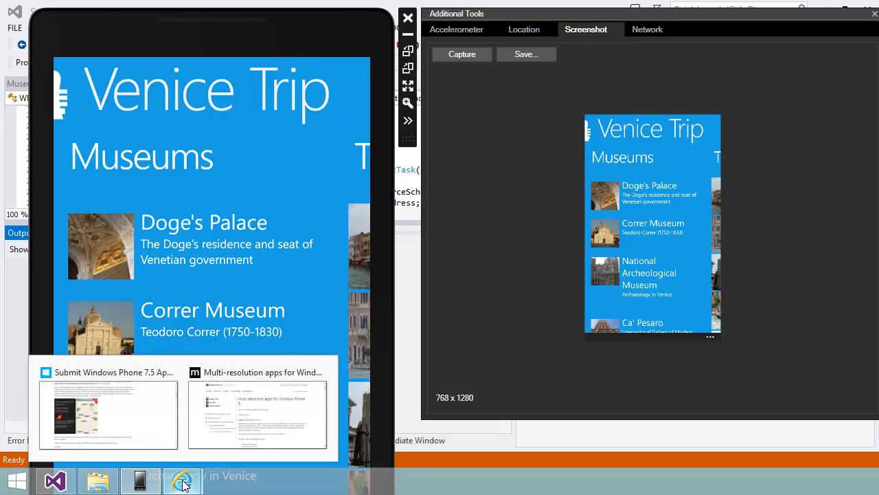
{"action": "left_click", "coordinate": [156, 426]}
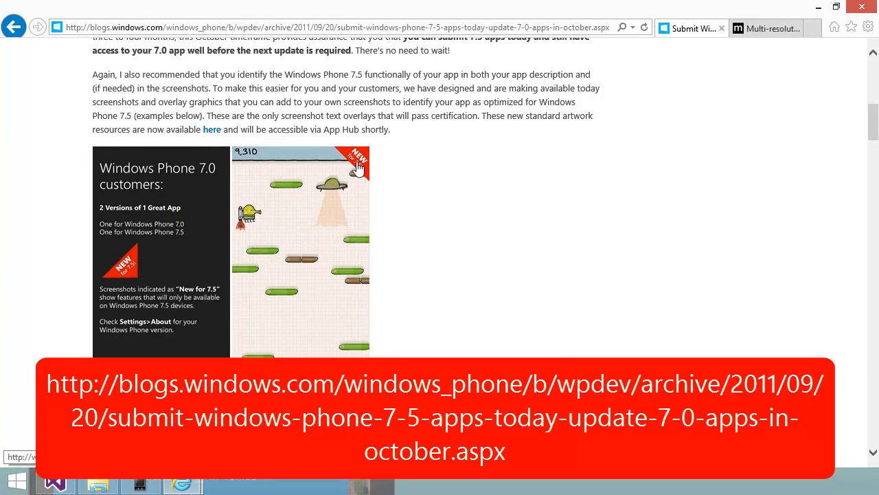
{"action": "left_click_drag", "start_coordinate": [870, 138], "coordinate": [874, 83]}
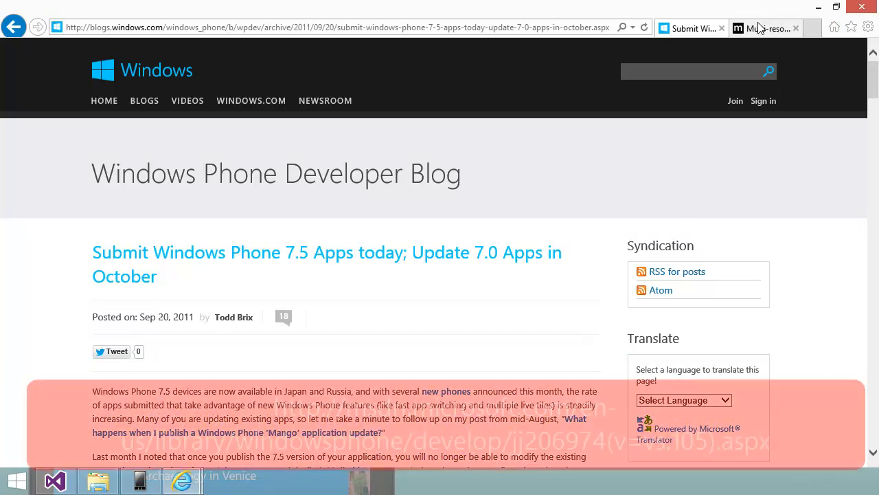
{"action": "left_click", "coordinate": [759, 28]}
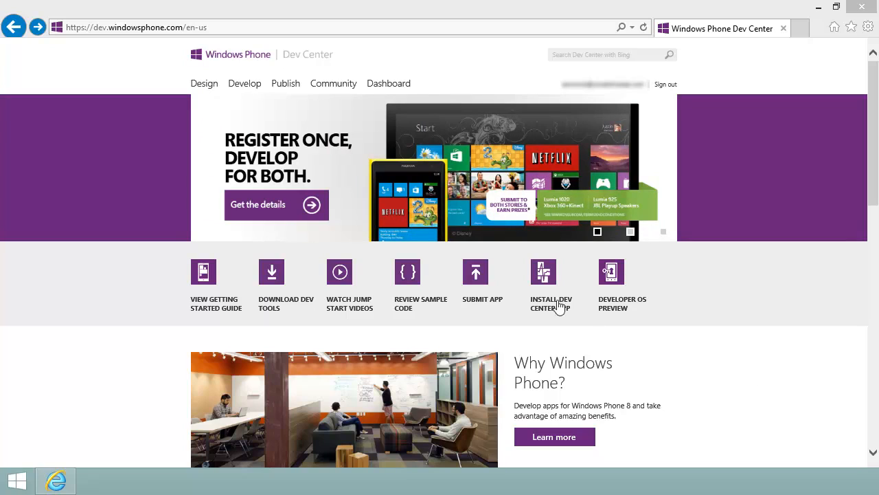
Start a new app submission in the Windows Phone Dev Center and enter Visit Venice as the app alias
{"action": "left_click", "coordinate": [472, 278]}
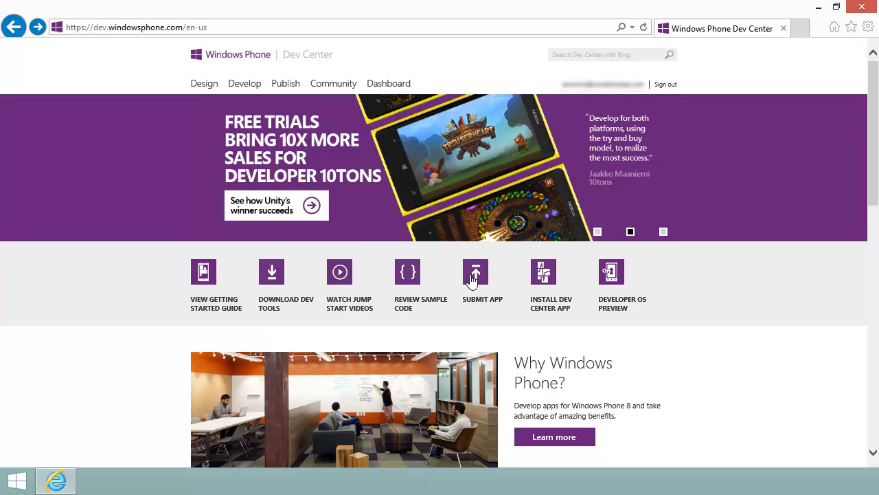
{"action": "left_click", "coordinate": [472, 279]}
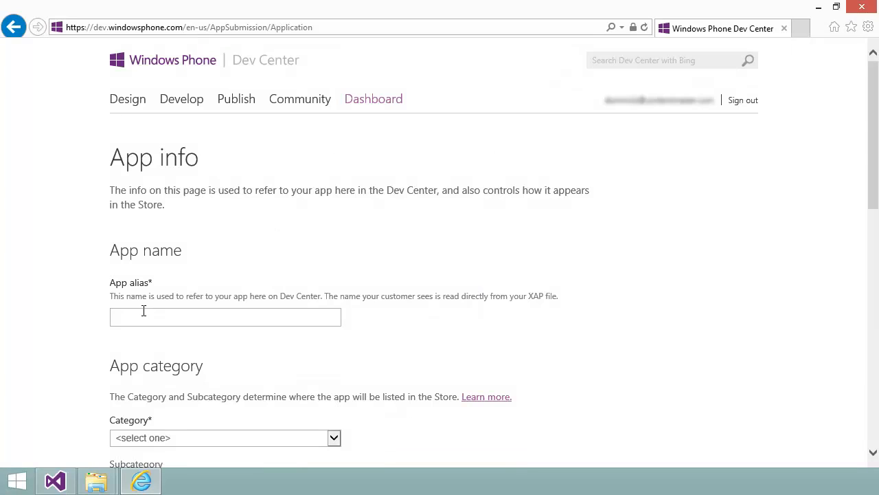
{"action": "left_click", "coordinate": [154, 316]}
{"action": "type", "text": "Visit Venice"}
{"action": "key", "text": "Tab"}
{"action": "key", "text": "Tab"}
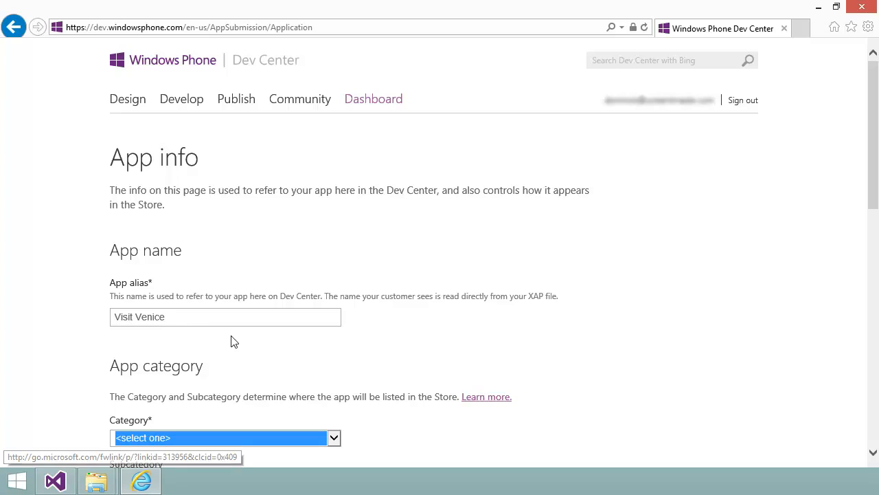
Set the app category to travel + navigation and the subcategory to planning
{"action": "left_click", "coordinate": [336, 442]}
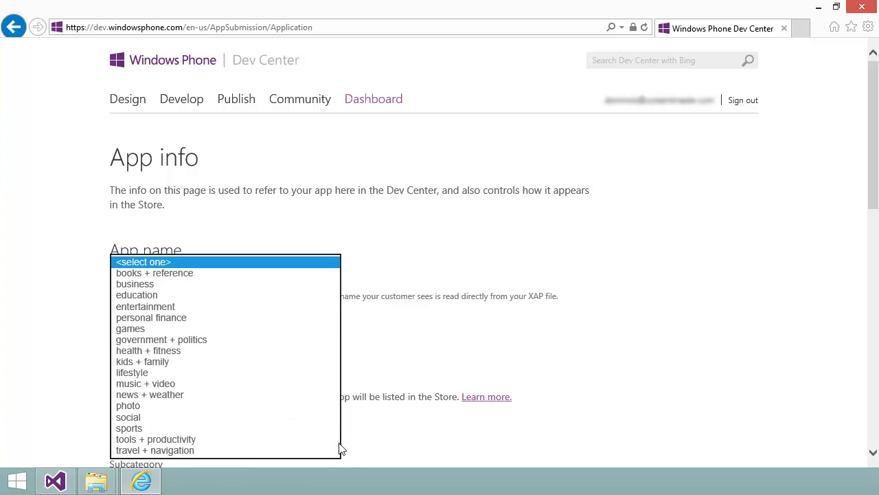
{"action": "left_click", "coordinate": [251, 452]}
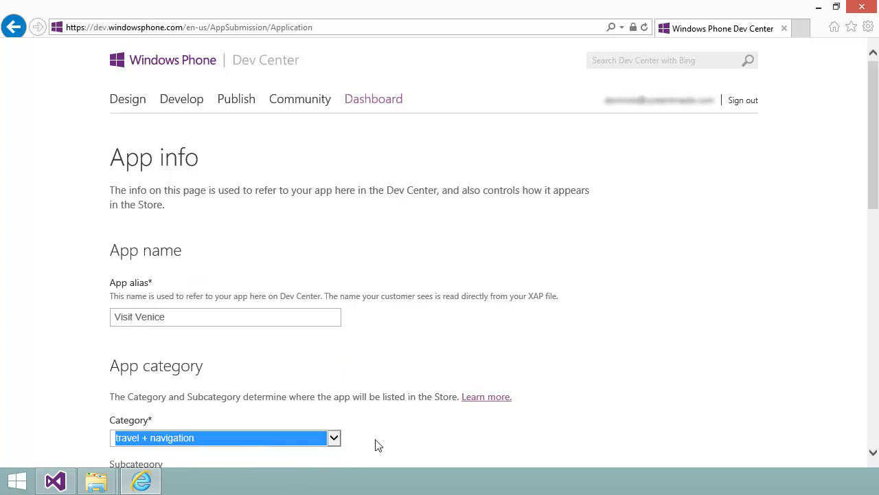
{"action": "left_click", "coordinate": [398, 442]}
{"action": "scroll", "coordinate": [398, 442], "scroll_direction": "down", "scroll_amount": 2}
{"action": "left_click", "coordinate": [333, 353]}
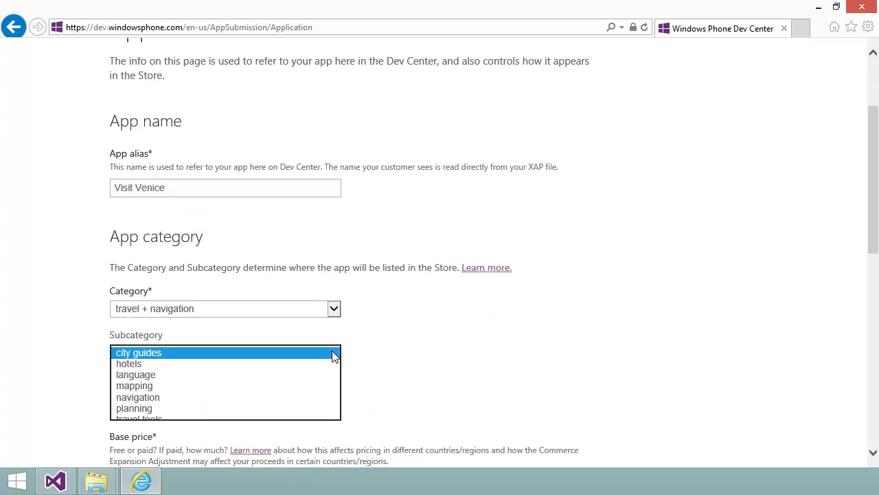
{"action": "left_click", "coordinate": [234, 408]}
{"action": "left_click", "coordinate": [350, 402]}
Expand More options for distribution and publishing, then save the app info
{"action": "scroll", "coordinate": [351, 402], "scroll_direction": "down", "scroll_amount": 3}
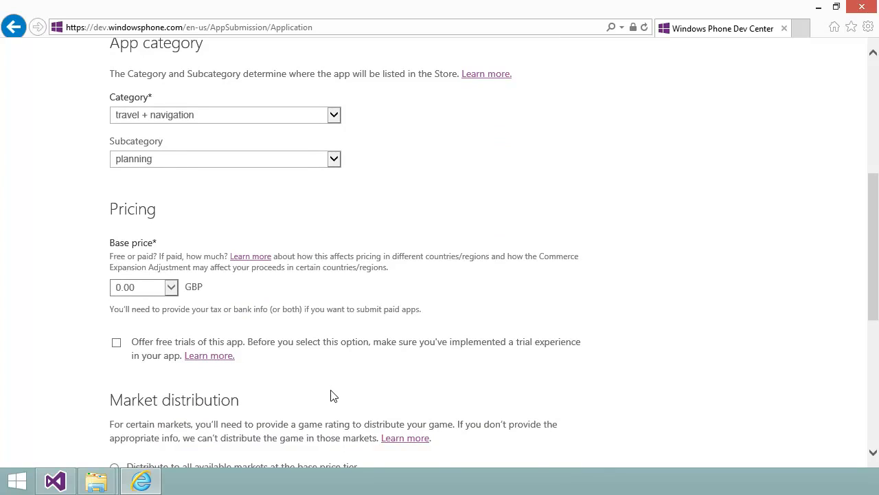
{"action": "scroll", "coordinate": [332, 396], "scroll_direction": "down", "scroll_amount": 5}
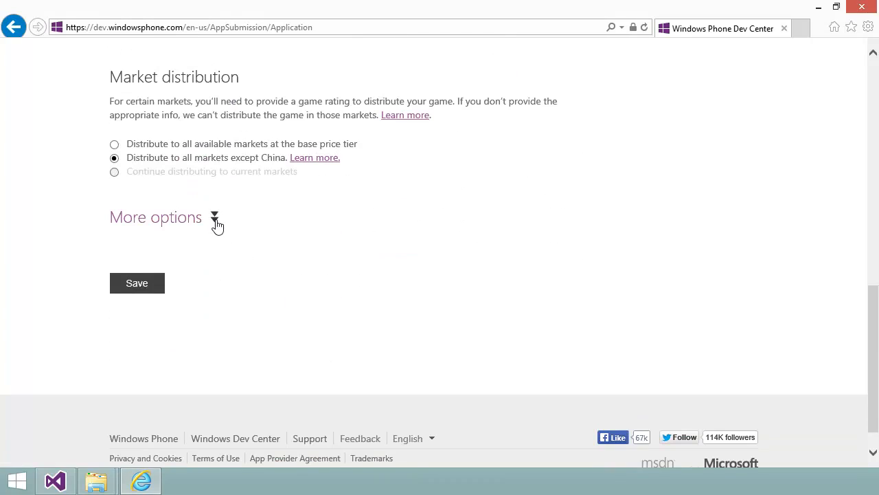
{"action": "left_click", "coordinate": [216, 218]}
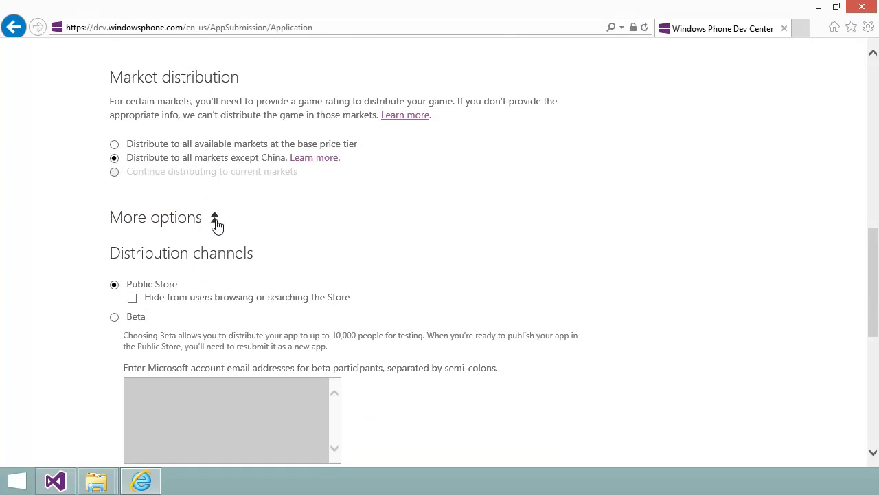
{"action": "scroll", "coordinate": [436, 270], "scroll_direction": "down", "scroll_amount": 4}
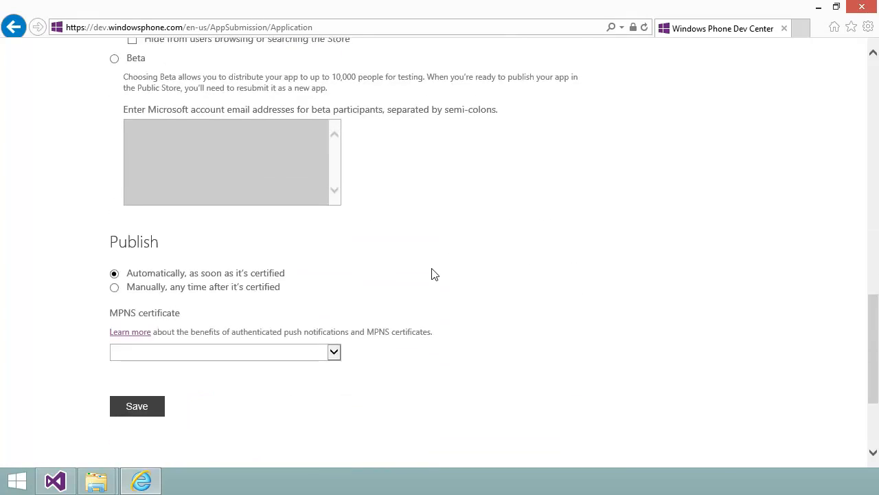
{"action": "scroll", "coordinate": [429, 271], "scroll_direction": "down", "scroll_amount": 1}
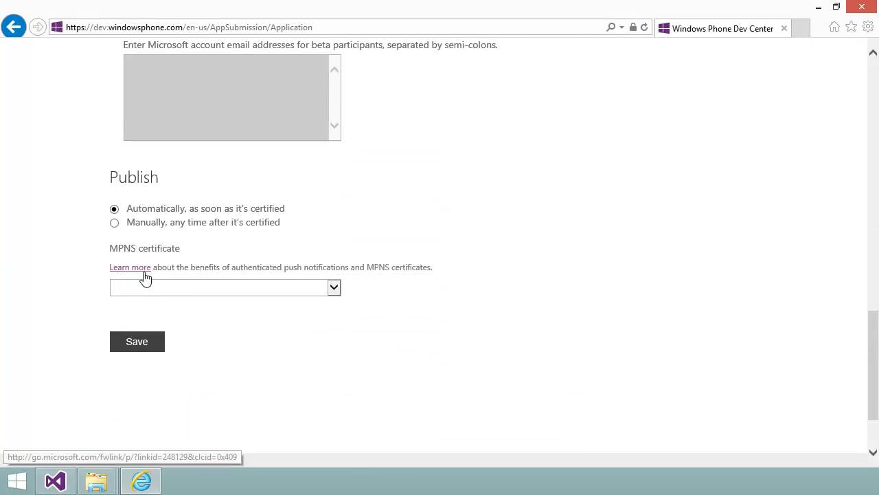
{"action": "left_click", "coordinate": [145, 344]}
Add a new XAP, uploading WPAppStudio.xap from D:\MyXapFiles
{"action": "left_click", "coordinate": [139, 399]}
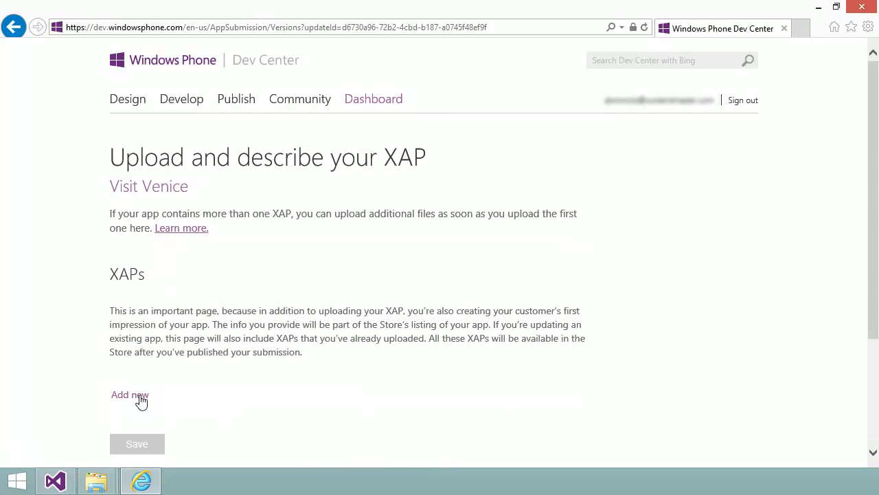
{"action": "left_click", "coordinate": [141, 399]}
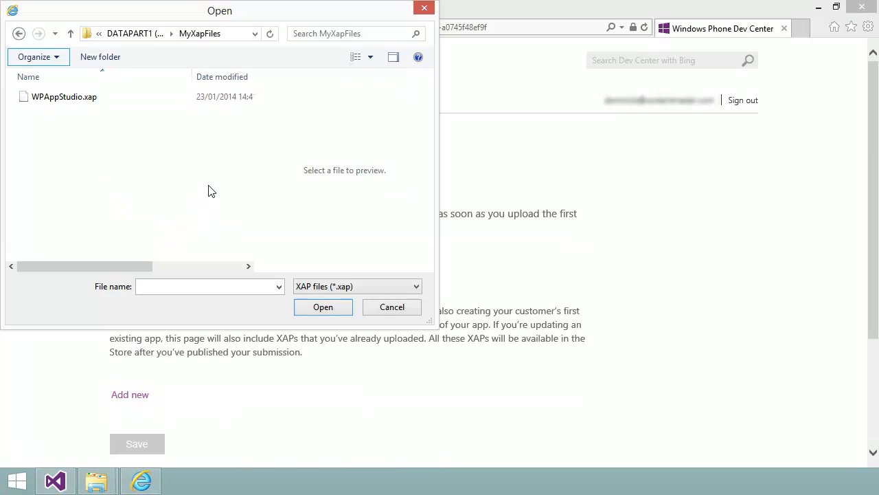
{"action": "left_click", "coordinate": [64, 100]}
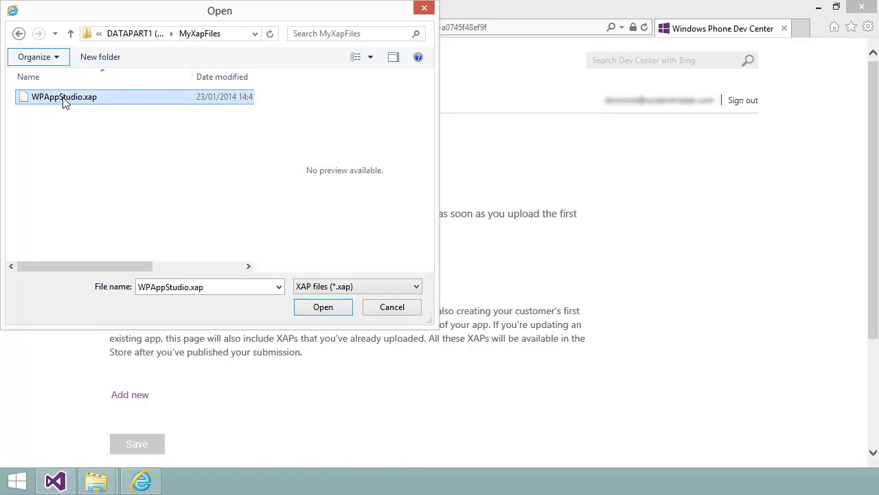
{"action": "left_click", "coordinate": [322, 306]}
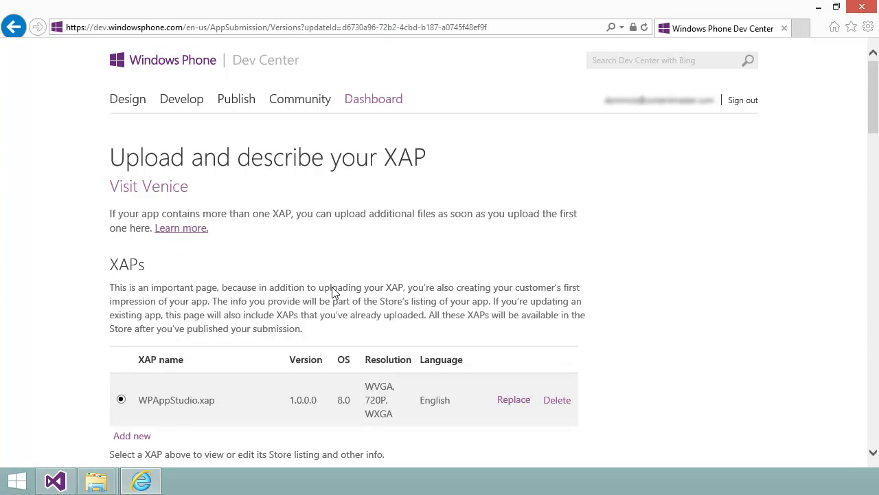
Enter the Store description "If you're planning to visit Venice, then this app will..." and keywords venice, italy and travel
{"action": "scroll", "coordinate": [590, 317], "scroll_direction": "down", "scroll_amount": 9}
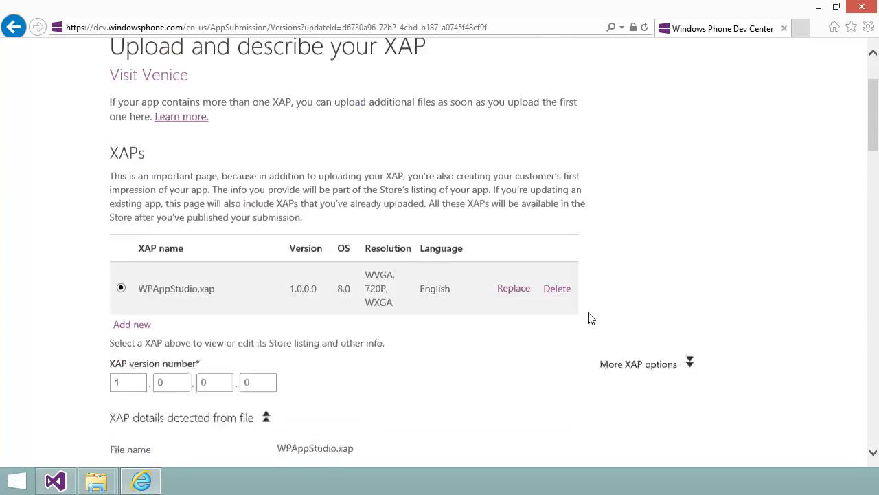
{"action": "scroll", "coordinate": [578, 317], "scroll_direction": "down", "scroll_amount": 3}
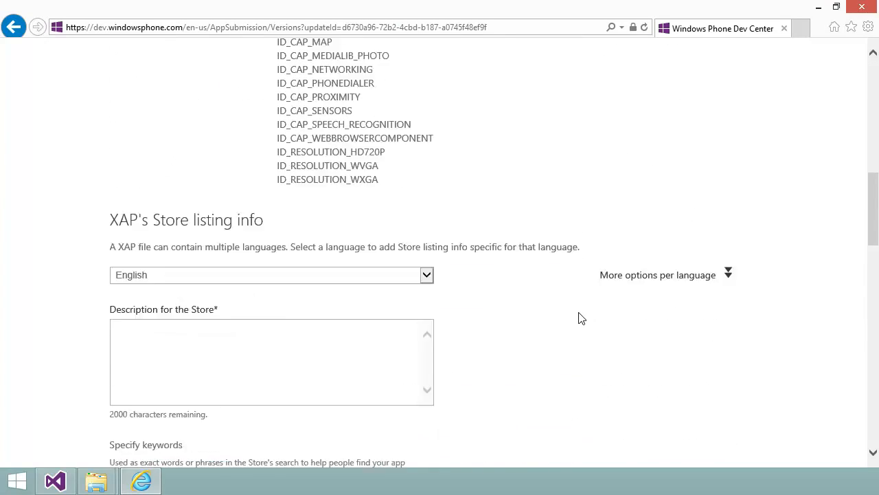
{"action": "left_click", "coordinate": [279, 251]}
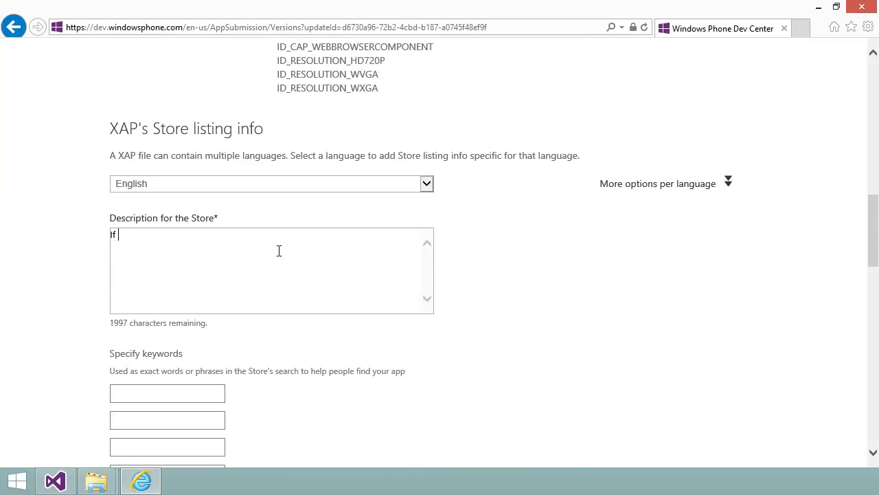
{"action": "type", "text": "If you're planning to visit Venice, then this app will..."}
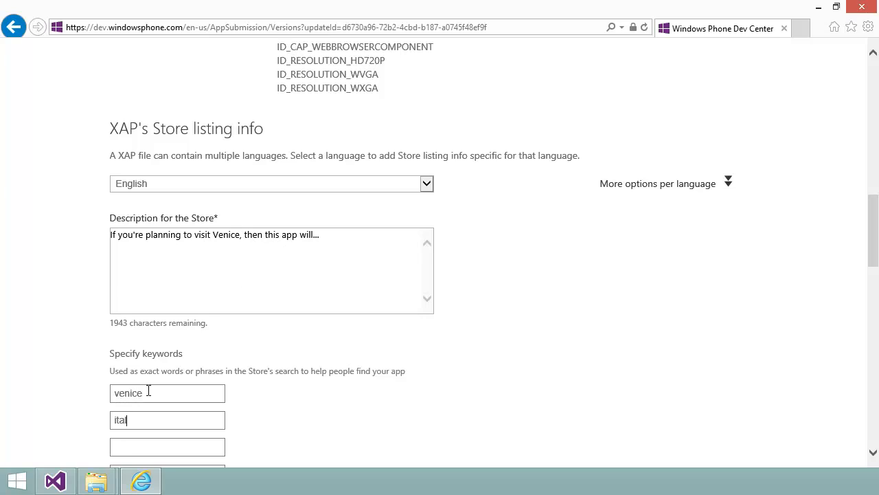
{"action": "type", "text": "travel"}
Upload gondola300W from MyXapFiles as the 300 x 300 px app title icon
{"action": "scroll", "coordinate": [471, 403], "scroll_direction": "down", "scroll_amount": 3}
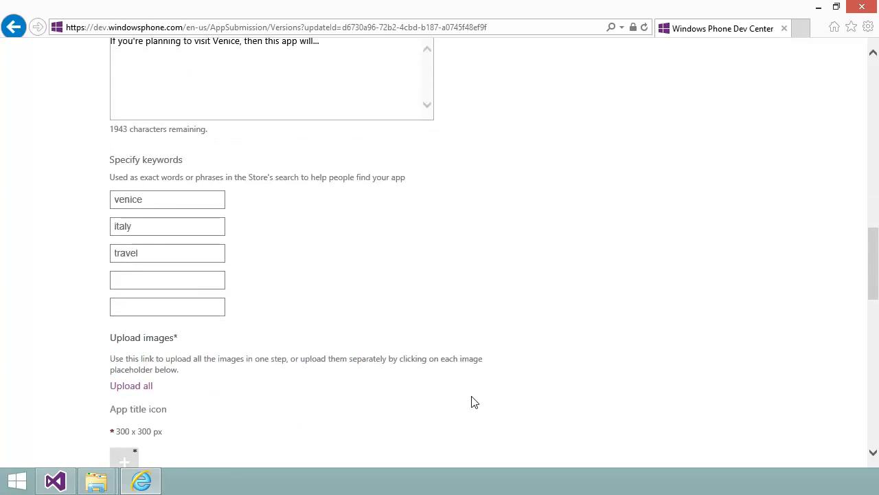
{"action": "scroll", "coordinate": [471, 403], "scroll_direction": "down", "scroll_amount": 1}
{"action": "scroll", "coordinate": [373, 389], "scroll_direction": "down", "scroll_amount": 2}
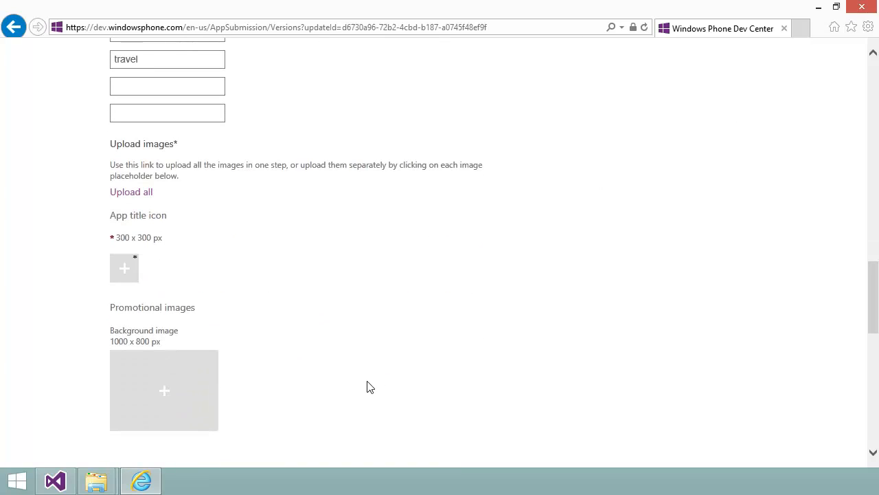
{"action": "left_click", "coordinate": [126, 273]}
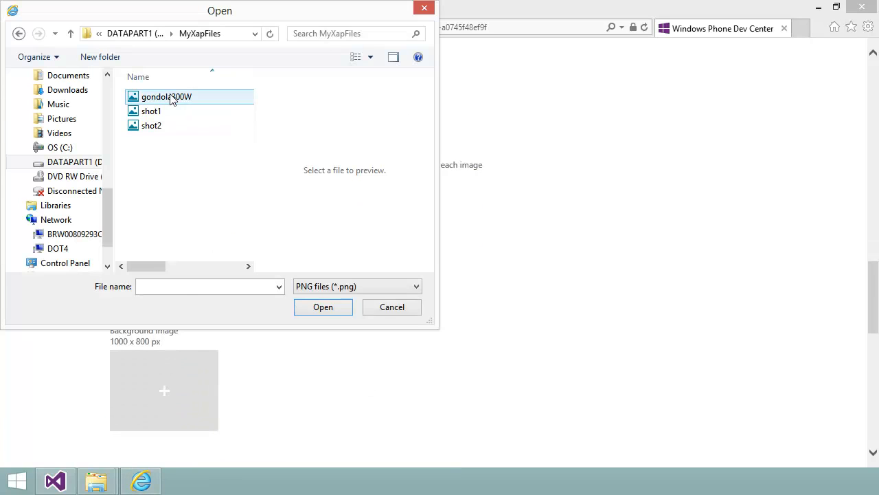
{"action": "left_click", "coordinate": [172, 100]}
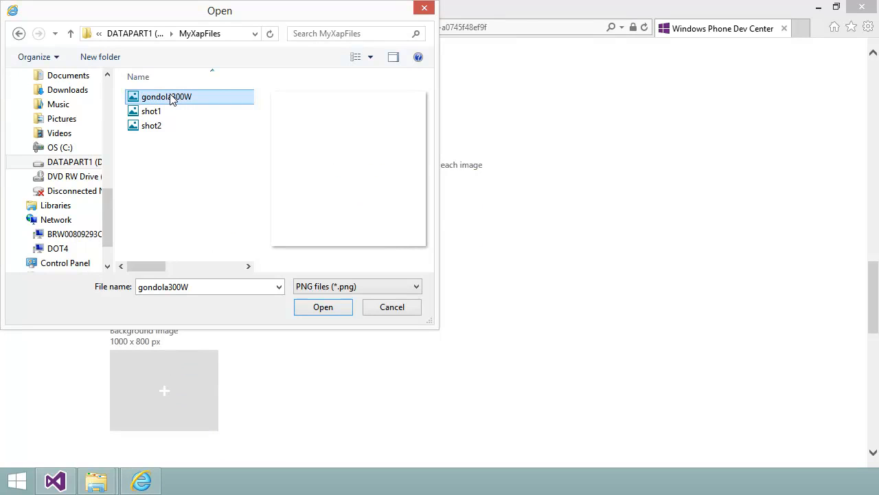
{"action": "left_click", "coordinate": [323, 307]}
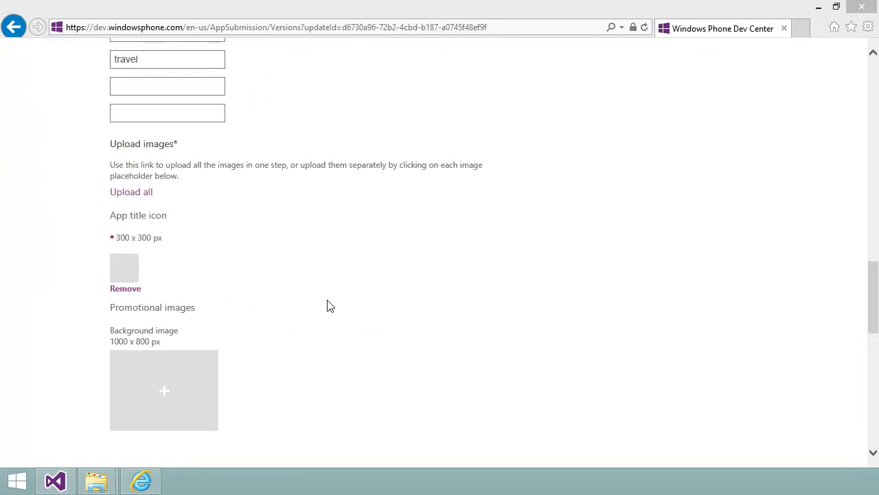
{"action": "scroll", "coordinate": [328, 305], "scroll_direction": "down", "scroll_amount": 5}
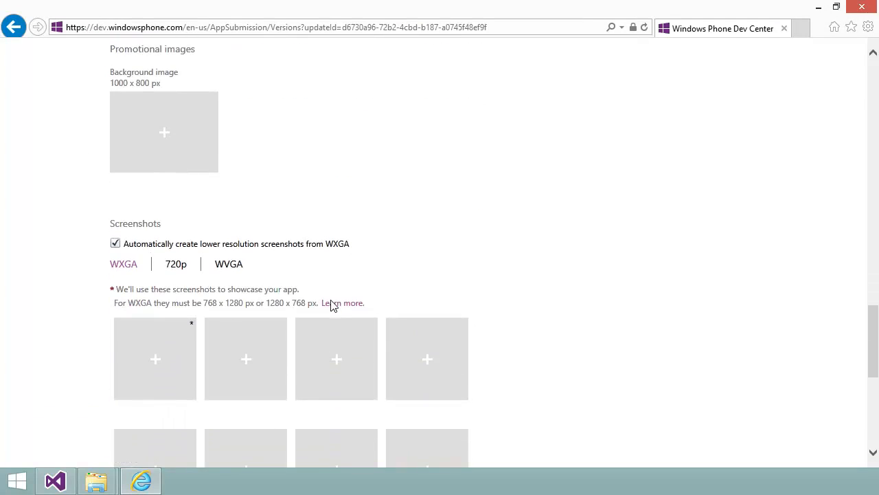
Upload shot1 from MyXapFiles as the first WXGA screenshot
{"action": "scroll", "coordinate": [333, 307], "scroll_direction": "down", "scroll_amount": 2}
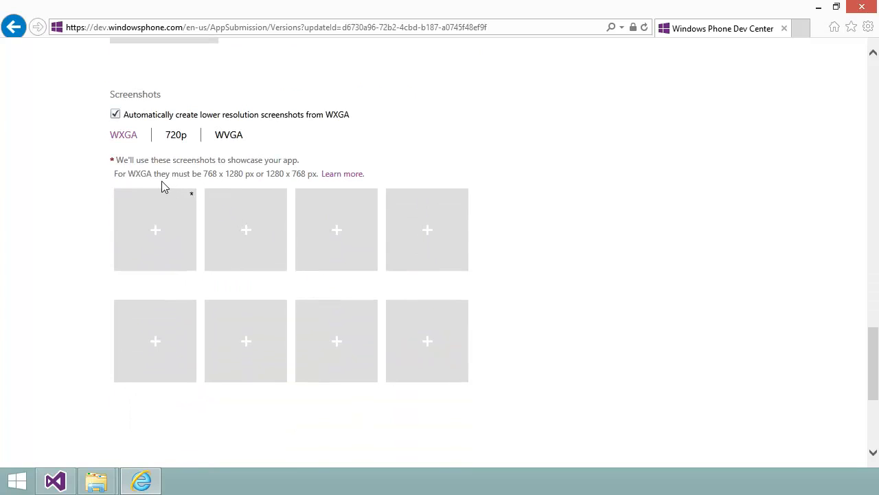
{"action": "left_click", "coordinate": [159, 232]}
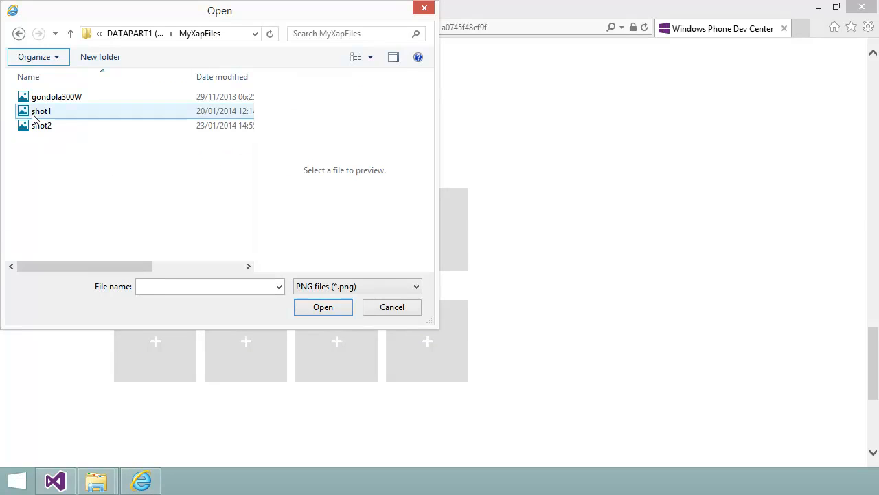
{"action": "left_click", "coordinate": [35, 118]}
{"action": "left_click", "coordinate": [346, 310]}
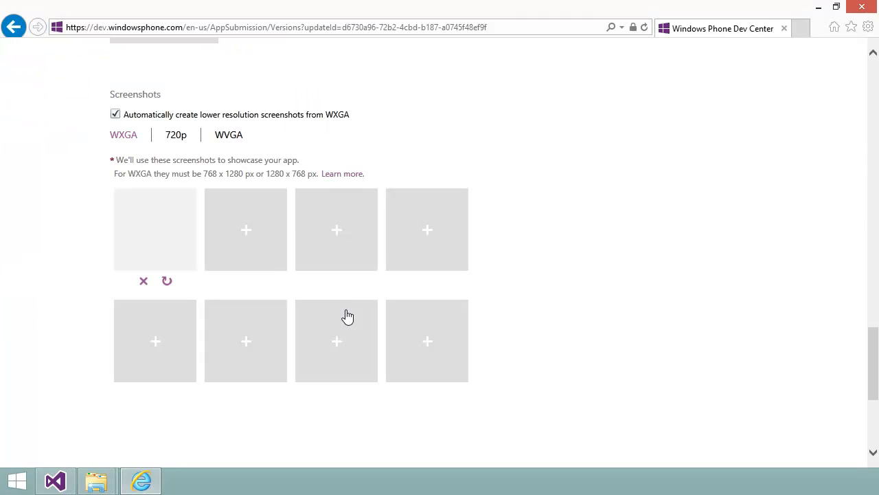
Upload shot2 as the second WXGA screenshot and save the XAP details
{"action": "left_click", "coordinate": [249, 237]}
{"action": "left_click", "coordinate": [42, 129]}
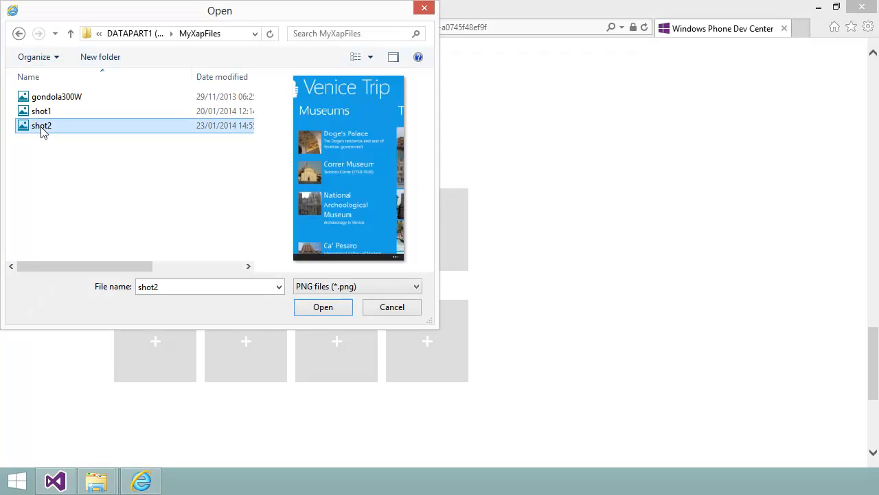
{"action": "left_click", "coordinate": [326, 311]}
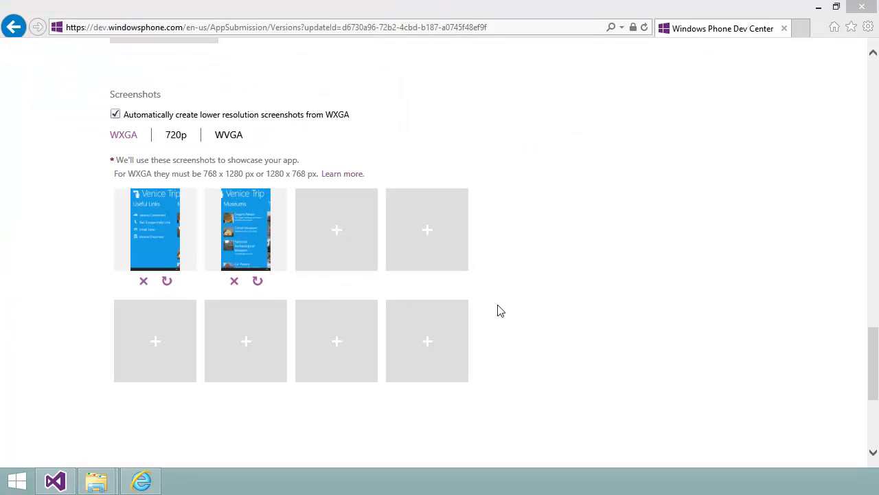
{"action": "scroll", "coordinate": [557, 310], "scroll_direction": "down", "scroll_amount": 2}
{"action": "scroll", "coordinate": [557, 310], "scroll_direction": "down", "scroll_amount": 1}
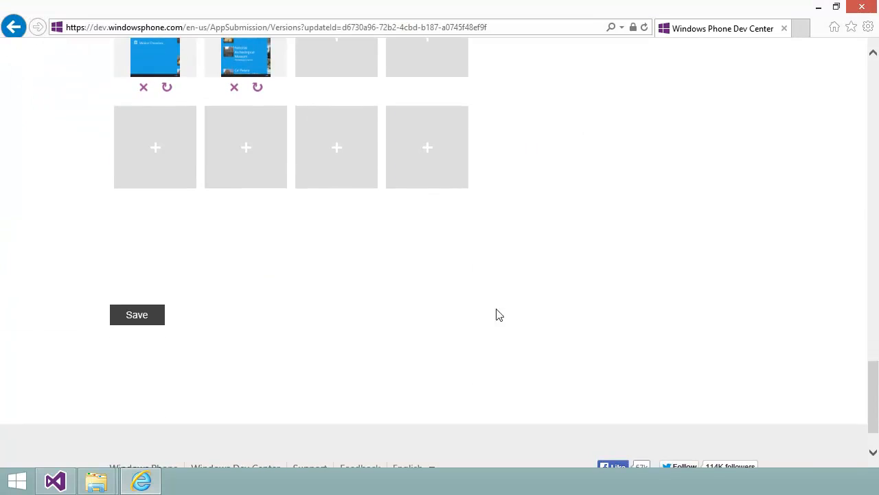
{"action": "left_click", "coordinate": [135, 316]}
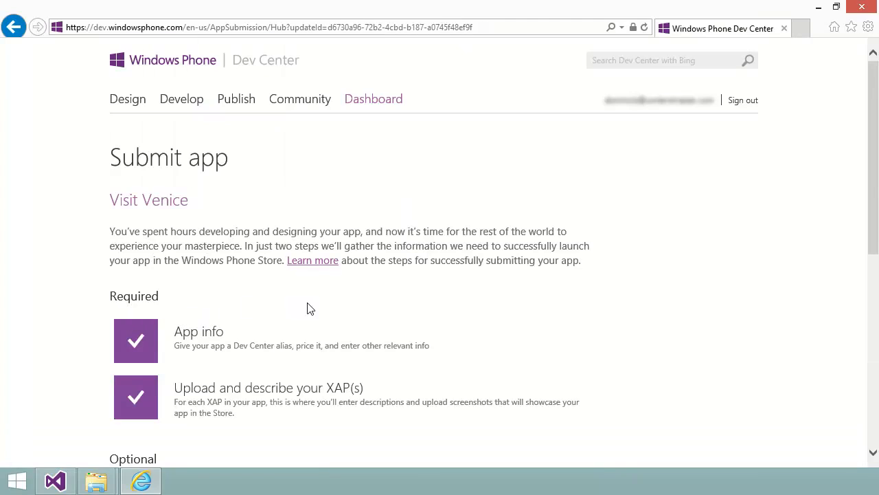
Open Review and submit, check the app and XAP summary, and submit the app
{"action": "scroll", "coordinate": [309, 309], "scroll_direction": "down", "scroll_amount": 4}
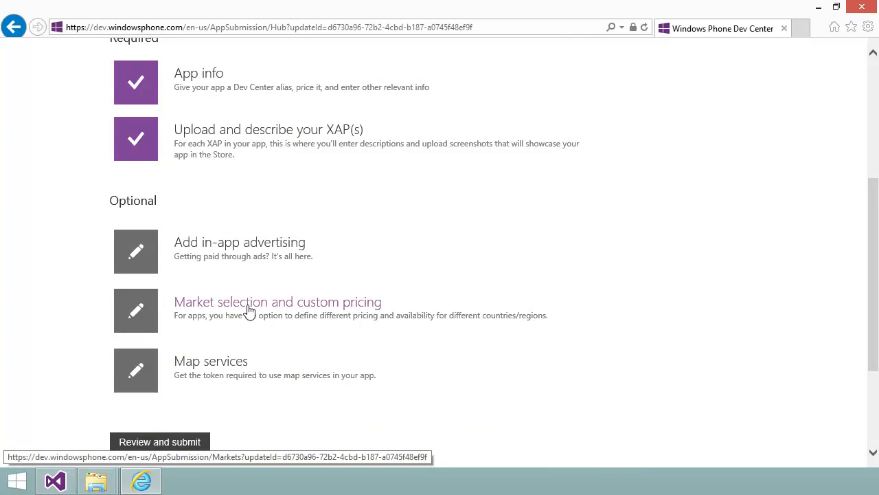
{"action": "scroll", "coordinate": [383, 373], "scroll_direction": "down", "scroll_amount": 2}
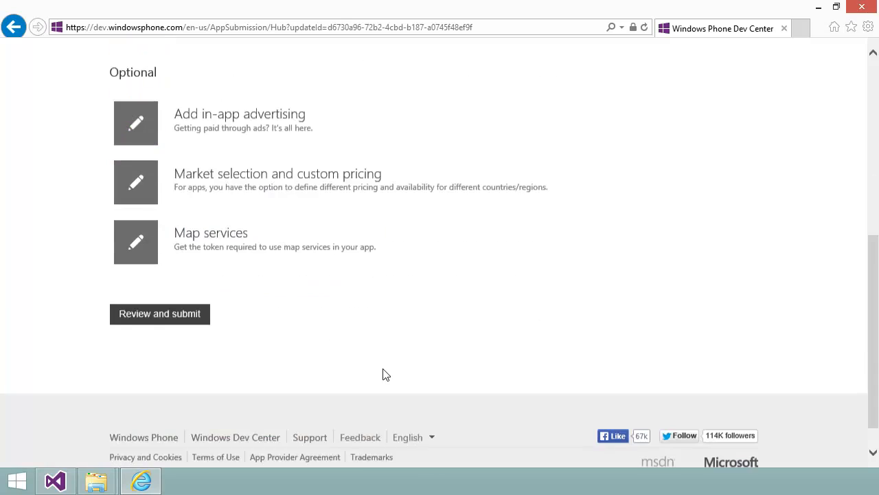
{"action": "left_click", "coordinate": [163, 285]}
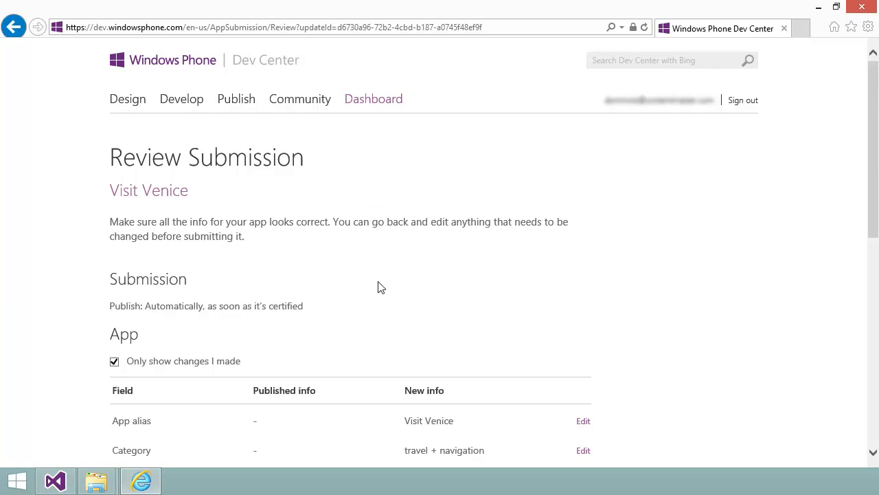
{"action": "scroll", "coordinate": [380, 287], "scroll_direction": "down", "scroll_amount": 3}
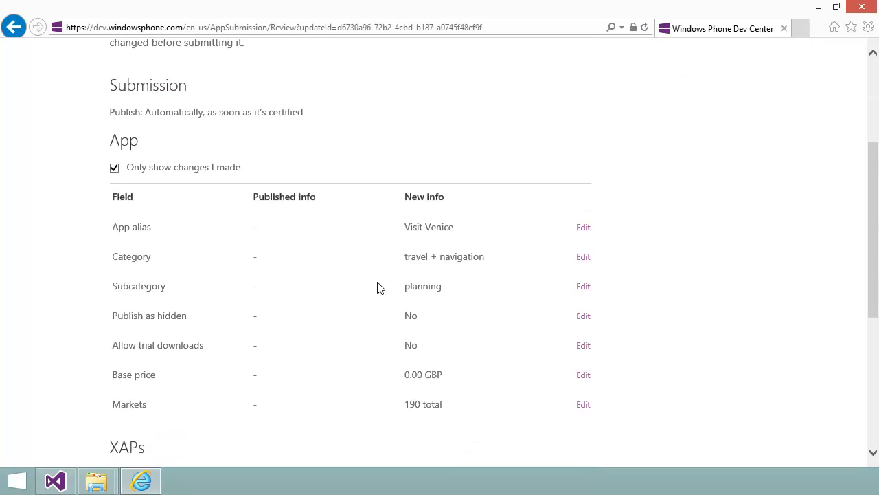
{"action": "scroll", "coordinate": [375, 288], "scroll_direction": "down", "scroll_amount": 3}
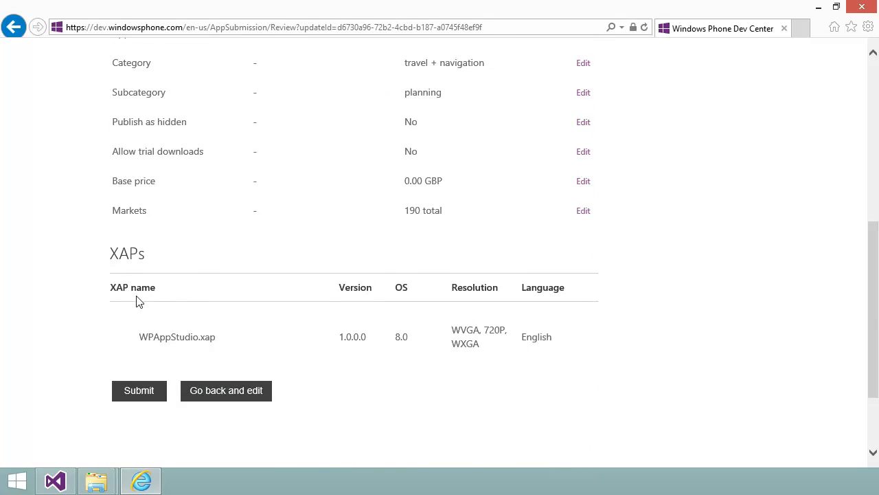
{"action": "left_click", "coordinate": [138, 397]}
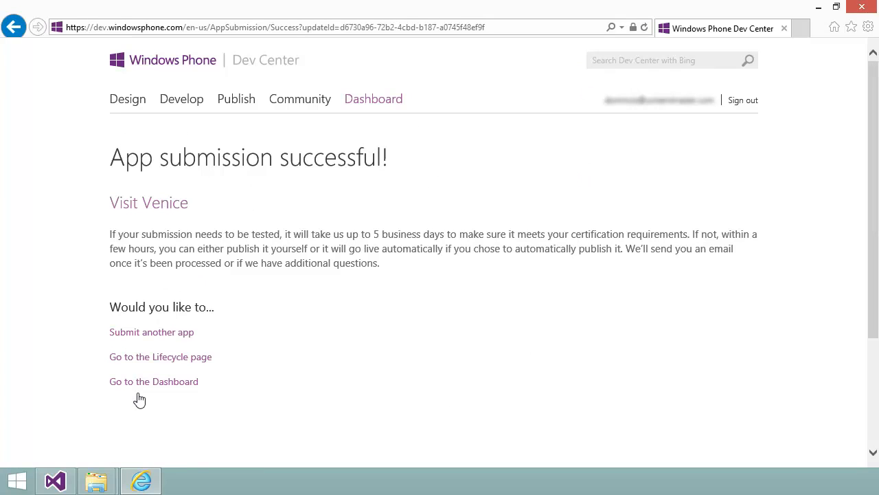
Open the app's Lifecycle page and examine the current submission status
{"action": "left_click", "coordinate": [139, 358]}
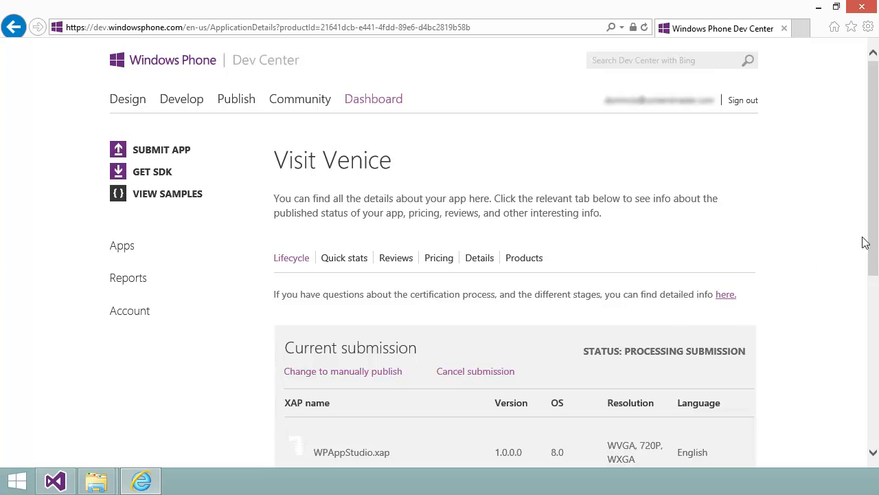
{"action": "left_click_drag", "start_coordinate": [874, 237], "coordinate": [866, 355]}
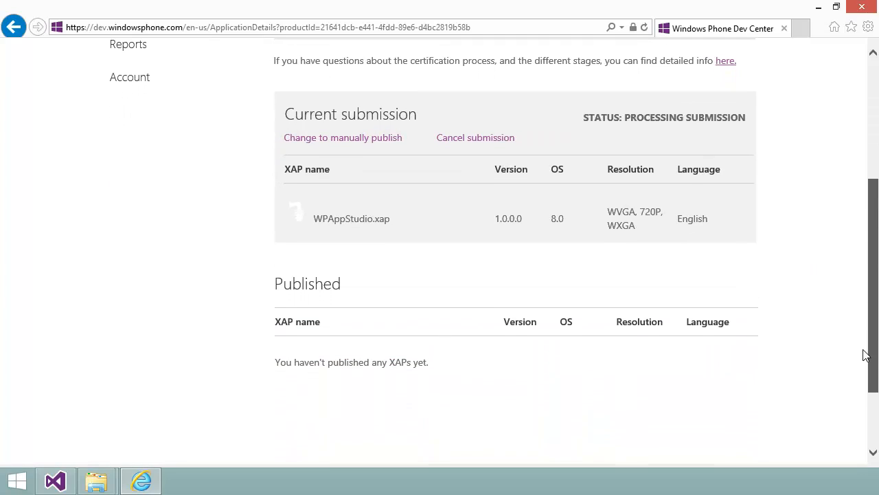